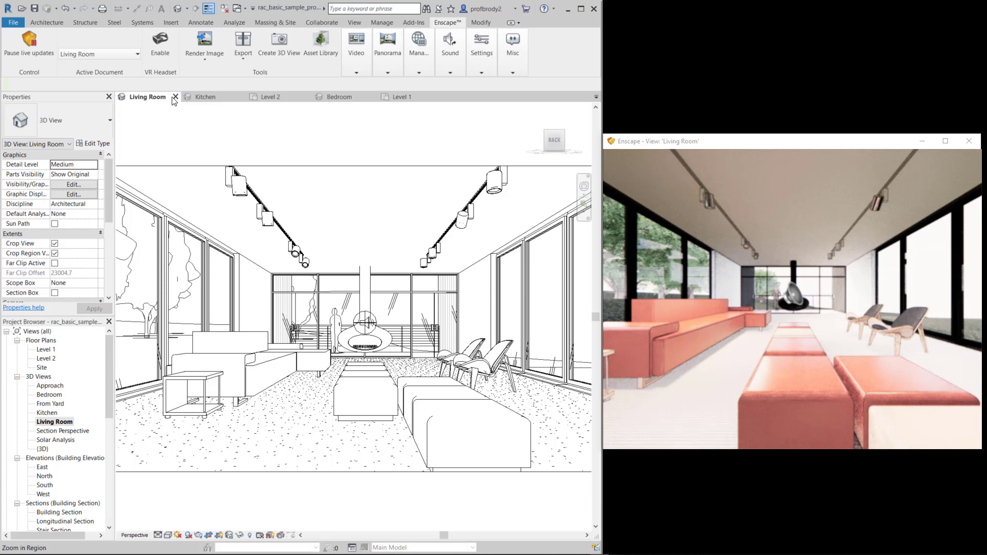
# Mark the Bedroom, From Yard, Kitchen and Living Room views as favorites in the Enscape active document view list.
pyautogui.click(137, 53)
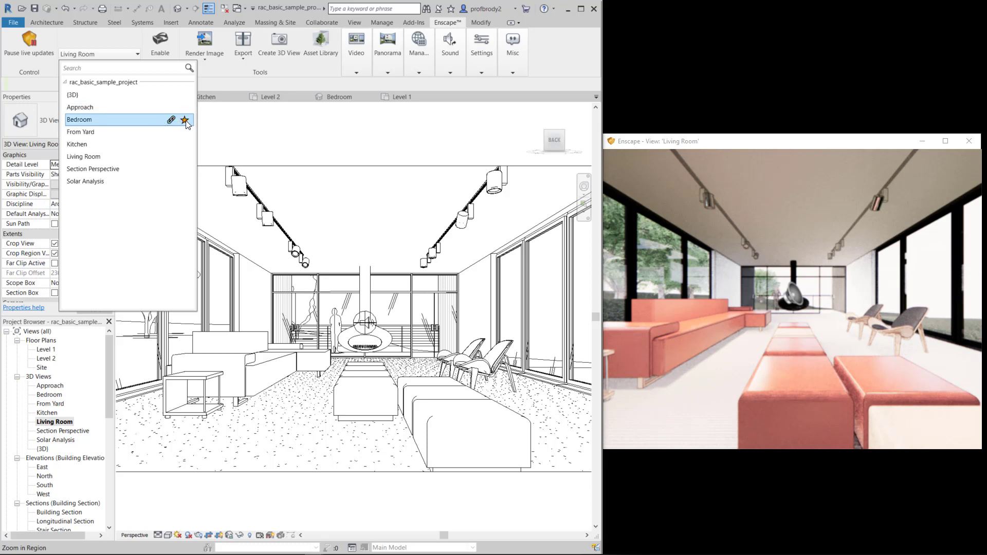
pyautogui.click(185, 120)
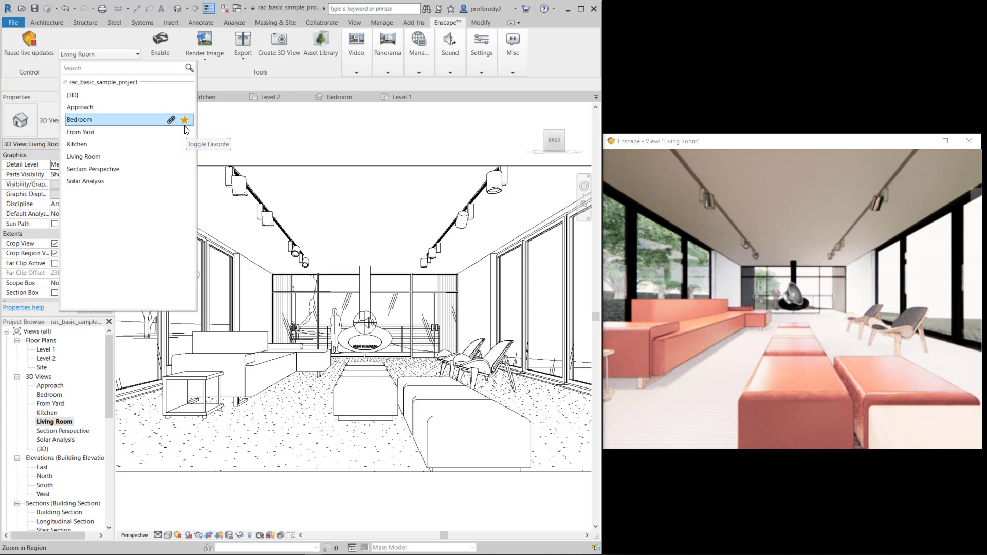
pyautogui.click(185, 132)
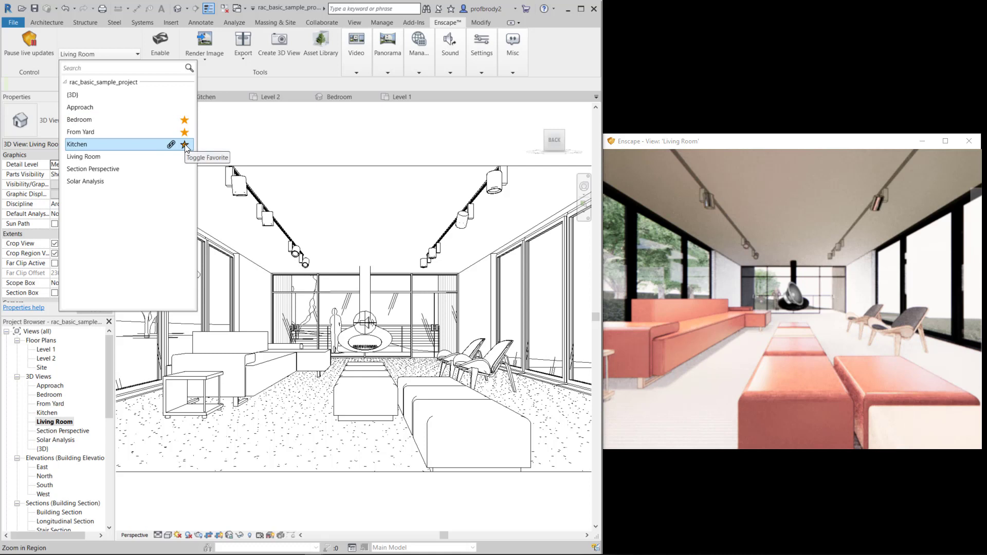
pyautogui.click(184, 144)
pyautogui.click(185, 157)
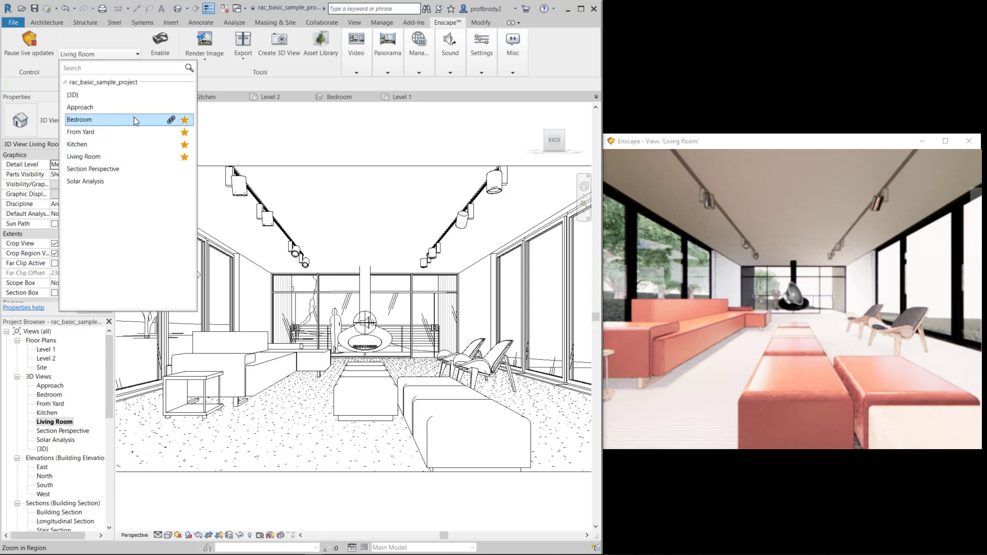
pyautogui.click(254, 141)
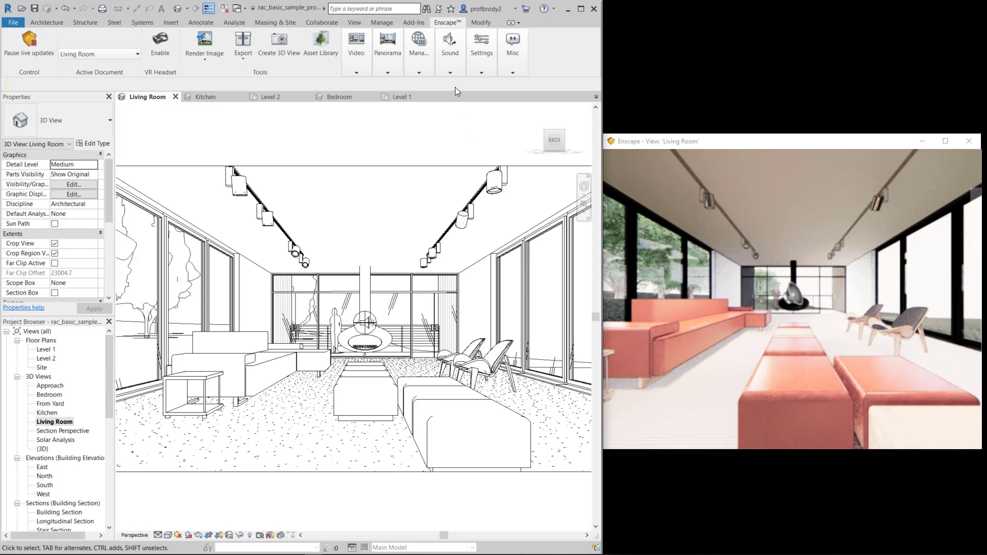
pyautogui.click(452, 73)
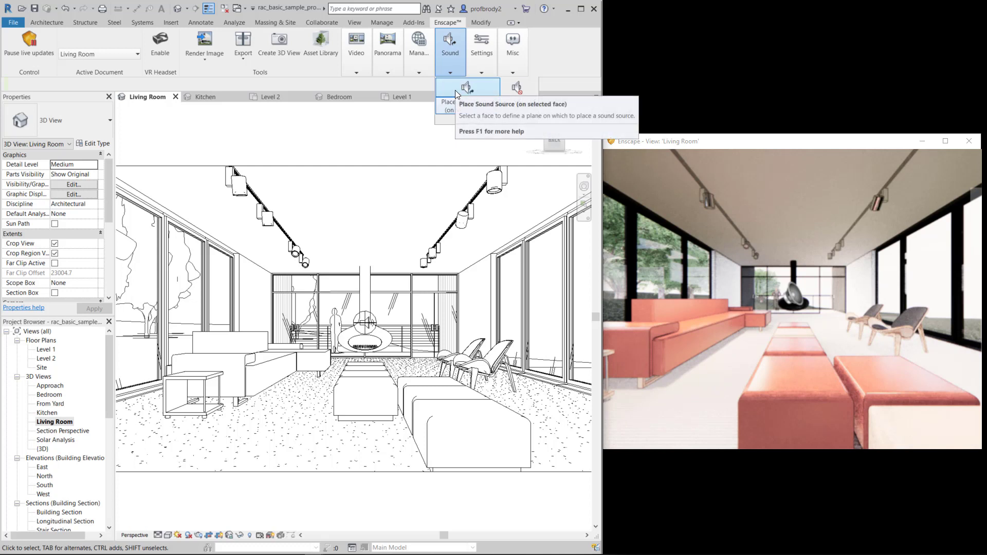
pyautogui.click(455, 90)
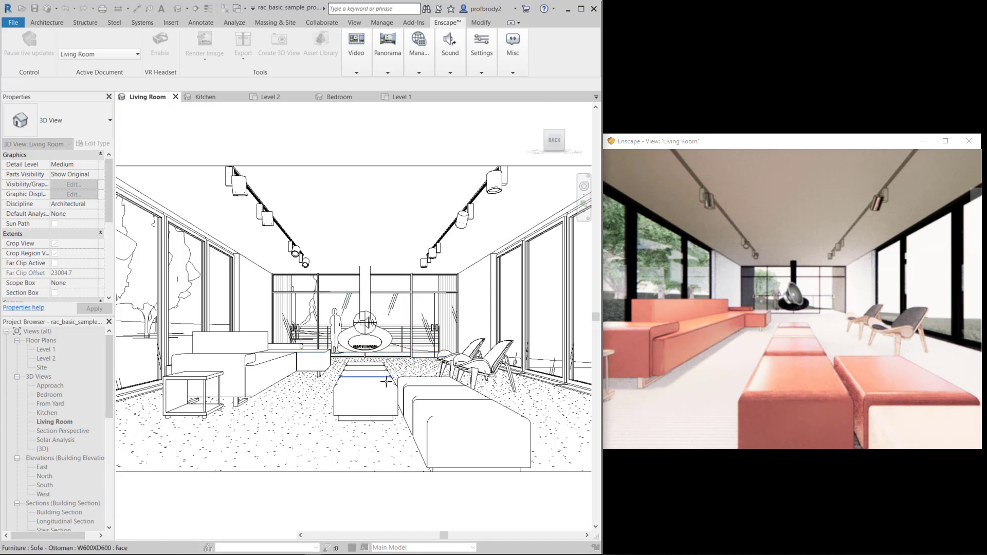
pyautogui.click(439, 356)
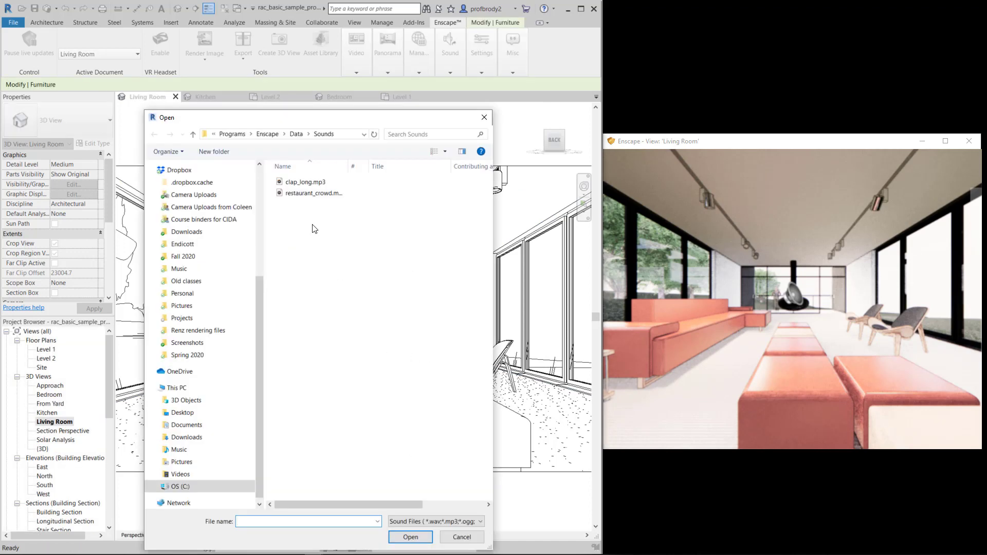
pyautogui.moveTo(336, 123); pyautogui.dragTo(372, 69)
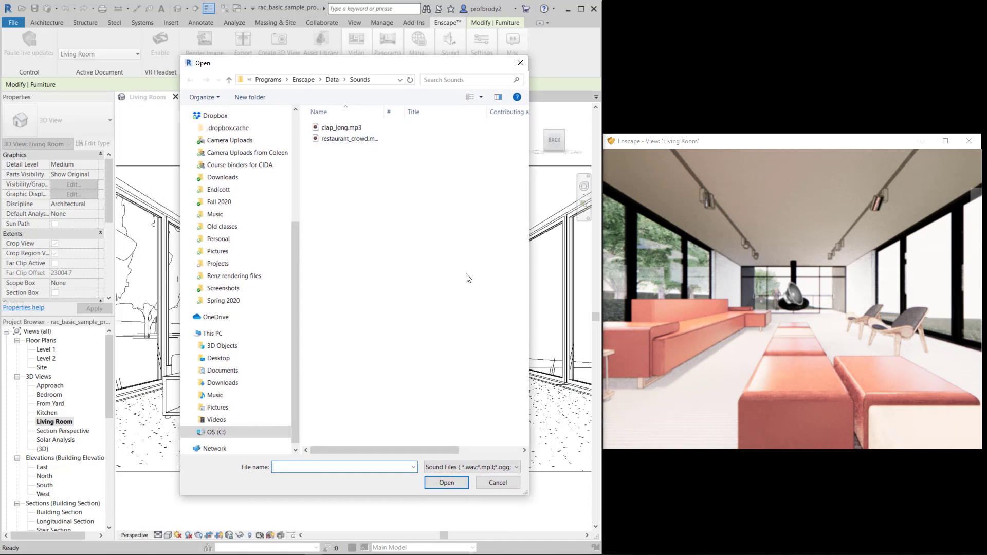
pyautogui.click(335, 129)
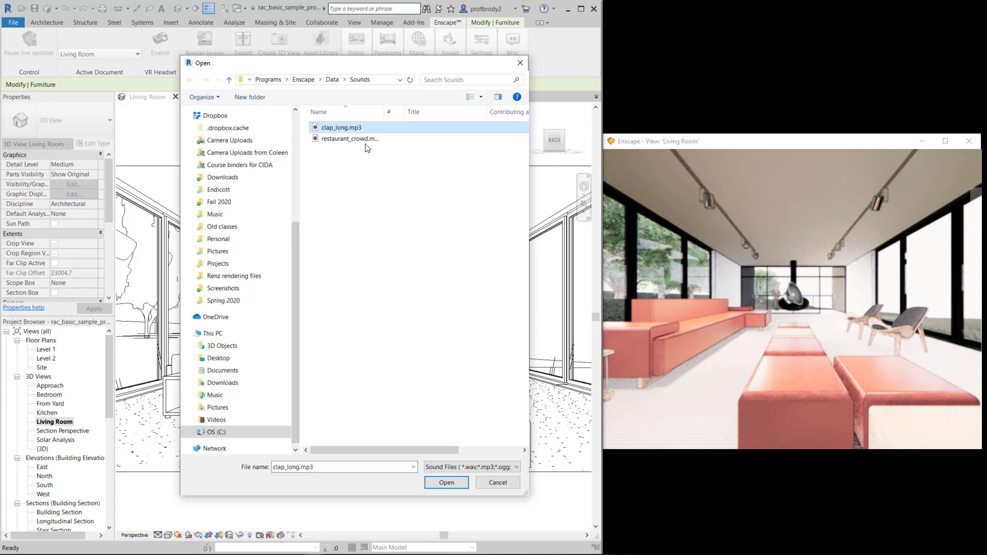
pyautogui.moveTo(384, 112); pyautogui.dragTo(407, 112)
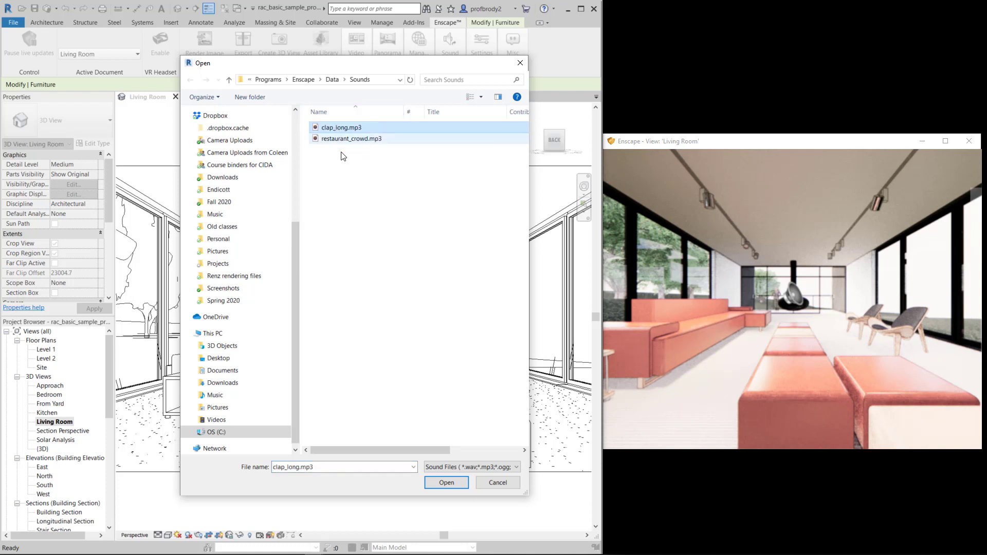
pyautogui.click(349, 139)
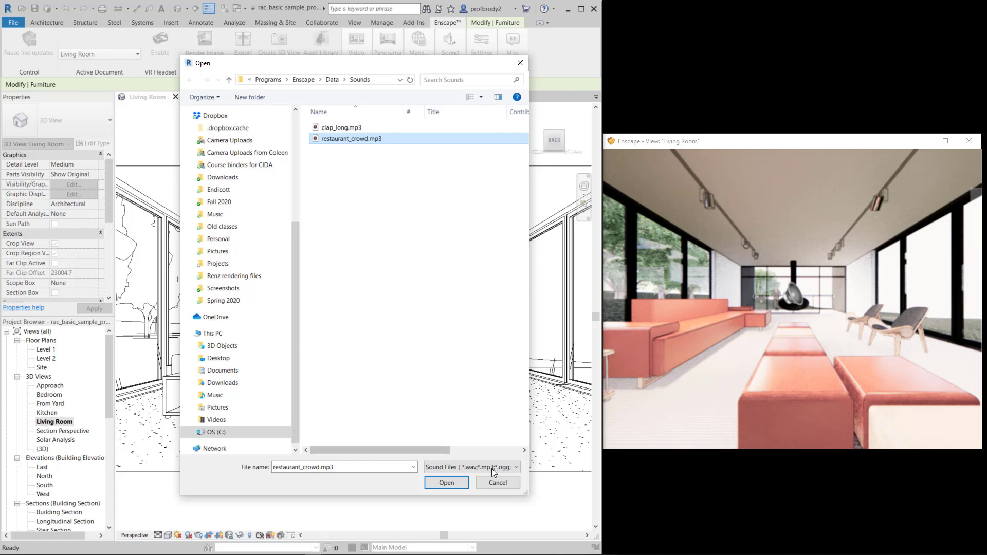
pyautogui.click(498, 482)
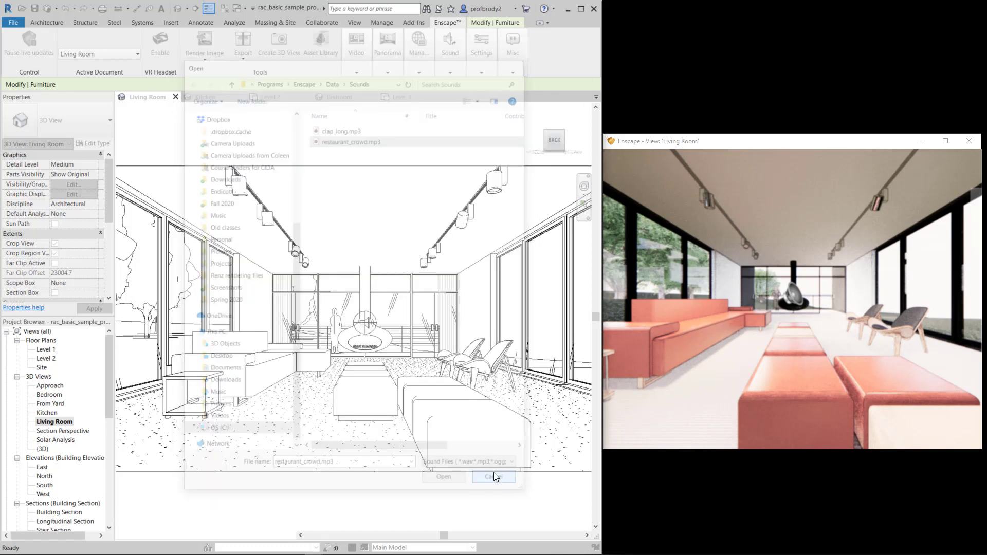
# Set the full volume distance of the sound source at the living room fireplace to 0.5.
pyautogui.click(375, 330)
pyautogui.scroll(2, 360, 322)
pyautogui.scroll(3, 360, 323)
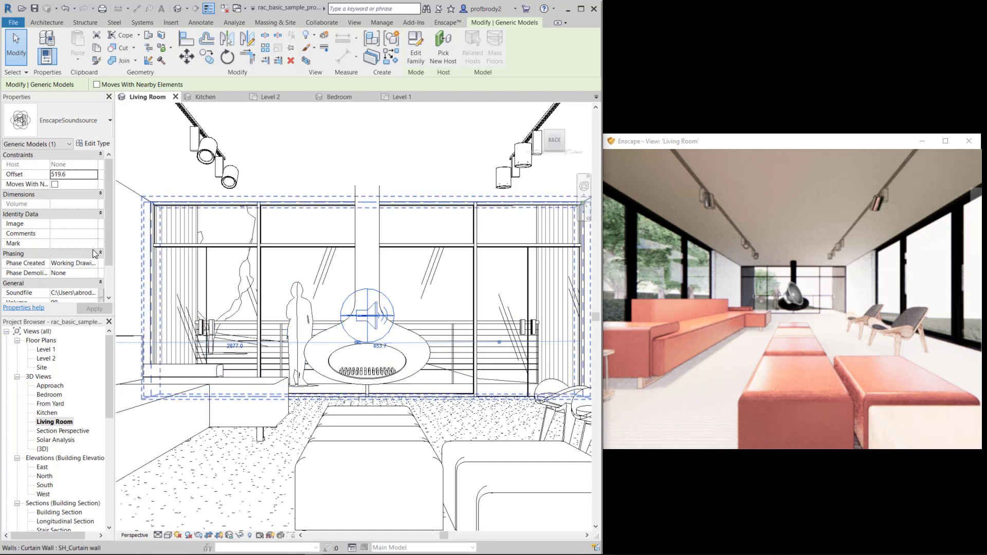
pyautogui.moveTo(86, 316); pyautogui.dragTo(87, 381)
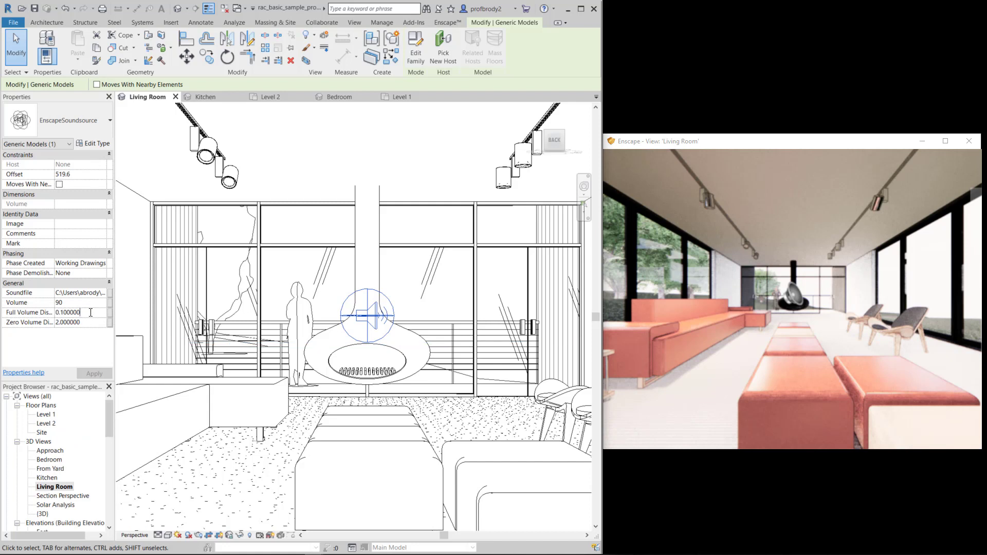
pyautogui.click(75, 313)
pyautogui.doubleClick(60, 311)
pyautogui.click(61, 312)
pyautogui.press('BackSpace')
pyautogui.write('5')
pyautogui.click(97, 371)
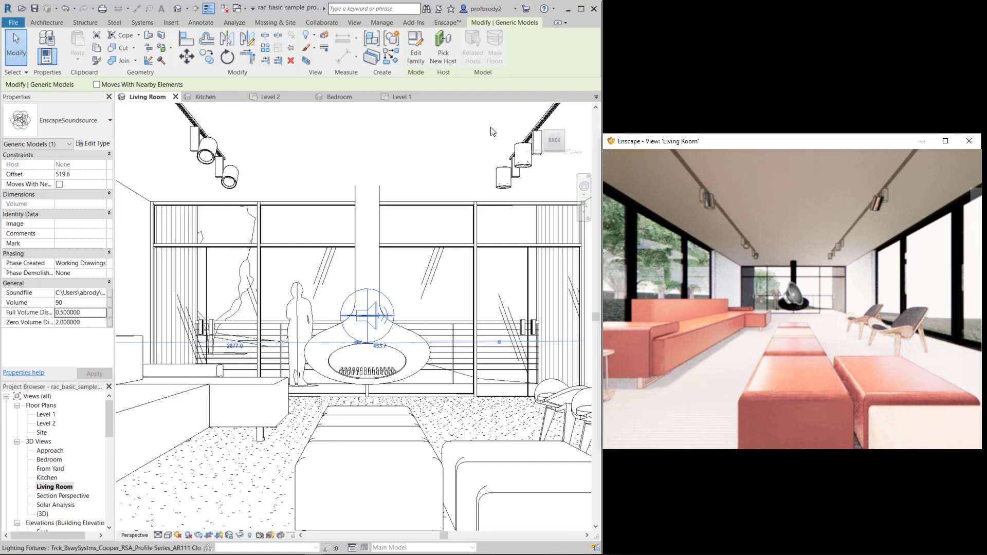
# Mute all Enscape sound sources and enable the sound again.
pyautogui.click(447, 22)
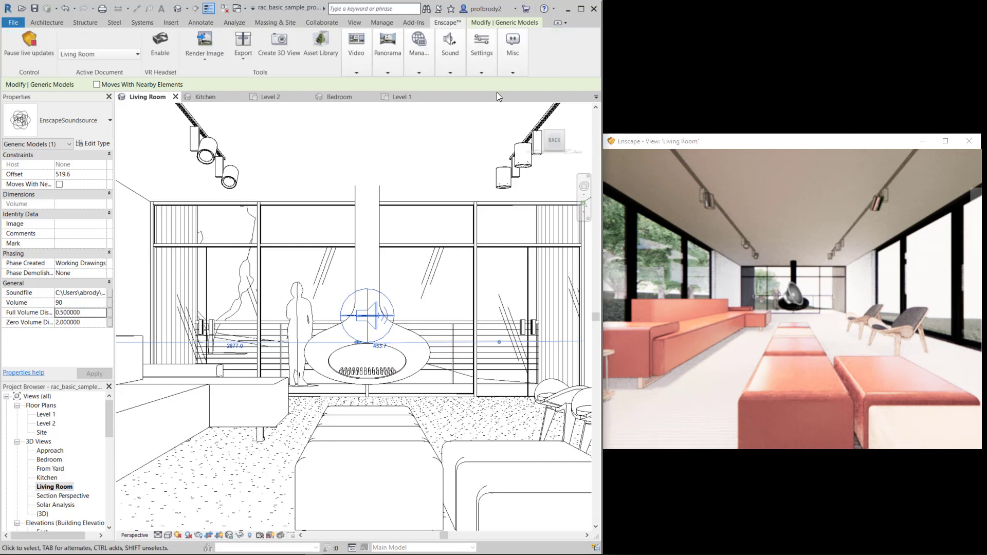
pyautogui.click(452, 71)
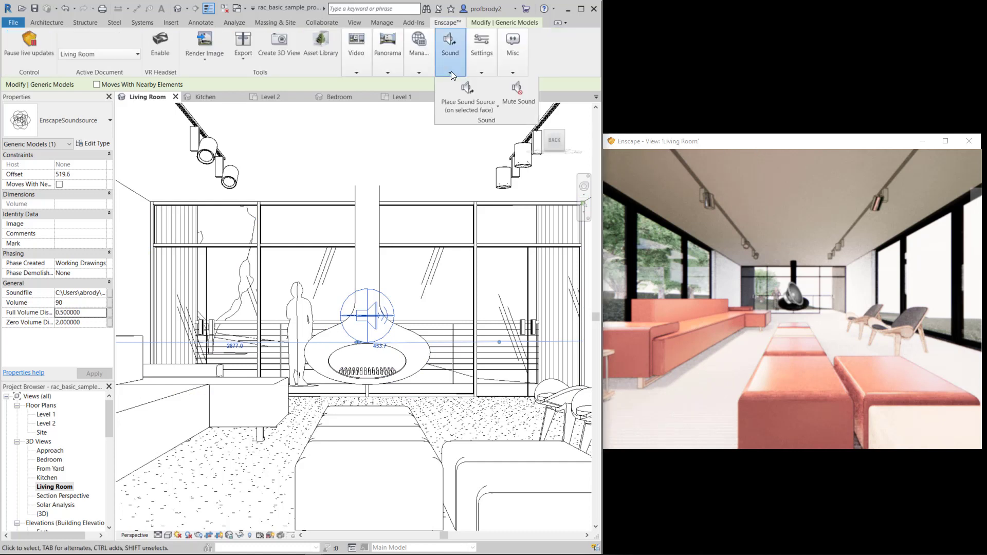
pyautogui.click(511, 100)
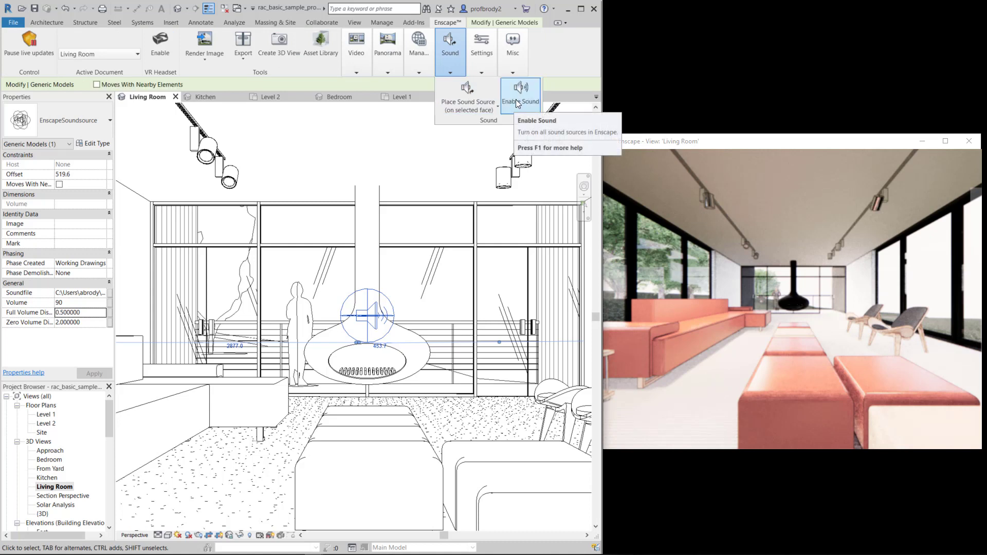
pyautogui.click(516, 99)
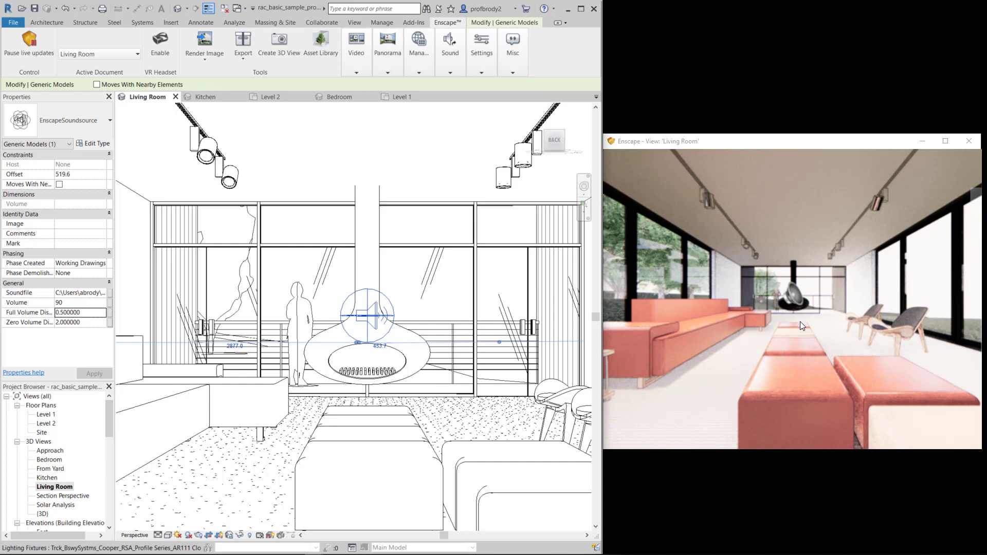
# Approach and back away from the fireplace speaker in the rendered living room to check the sound over distance.
pyautogui.scroll(5, 811, 306)
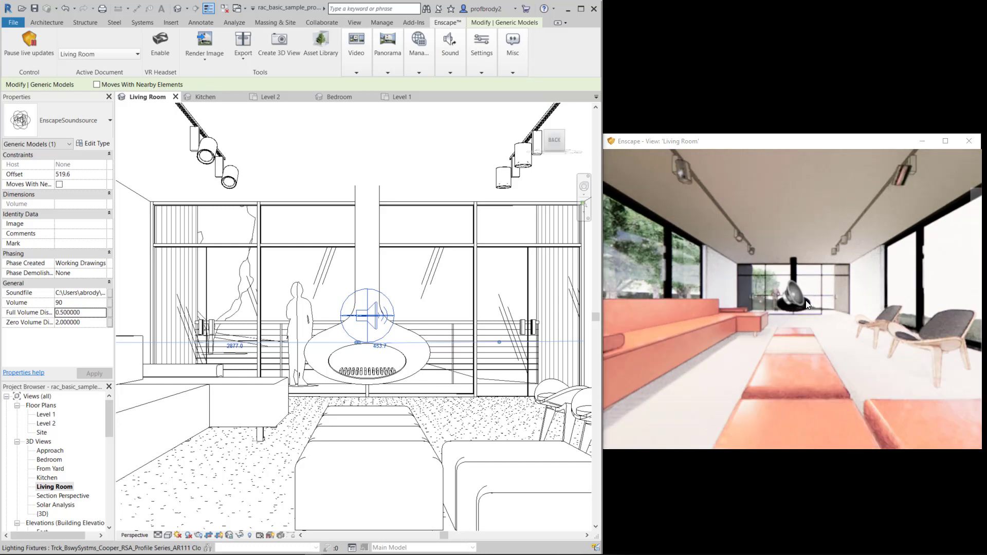
pyautogui.scroll(5, 801, 292)
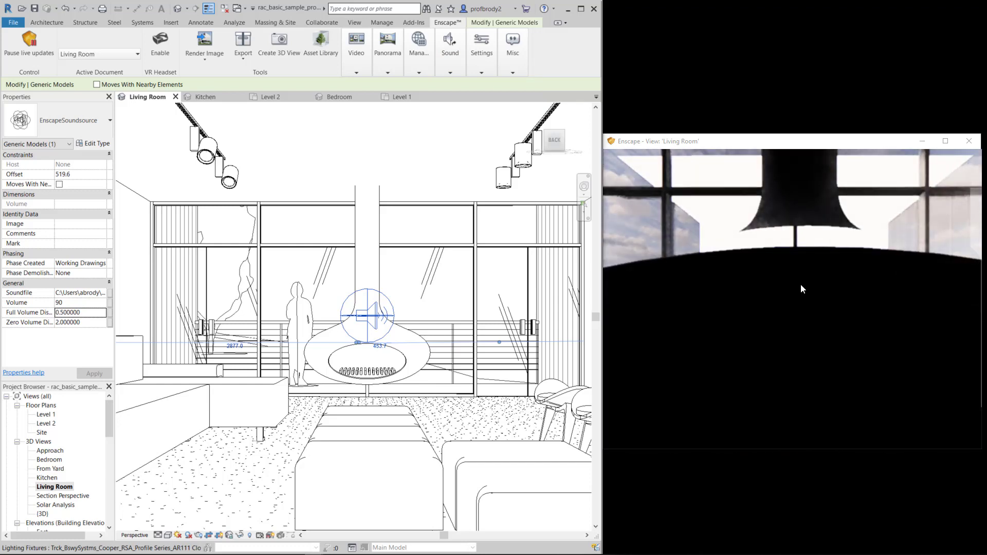
pyautogui.scroll(-3, 801, 284)
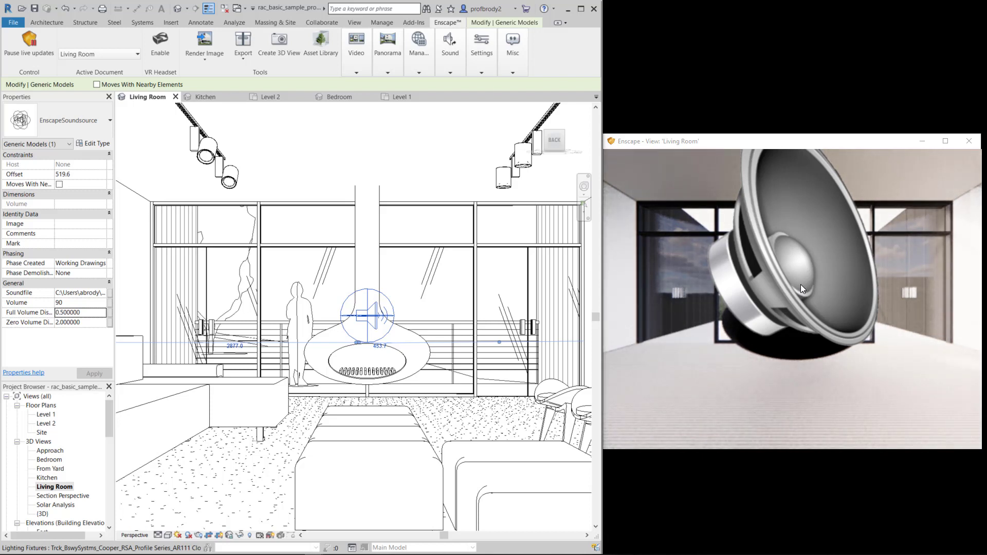
pyautogui.scroll(3, 801, 286)
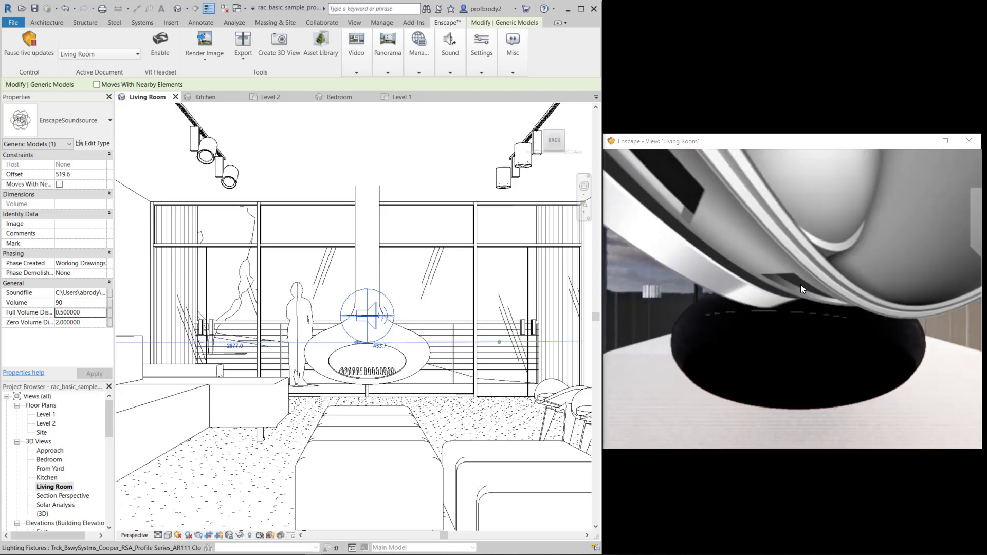
pyautogui.scroll(-4, 801, 286)
pyautogui.scroll(-3, 801, 285)
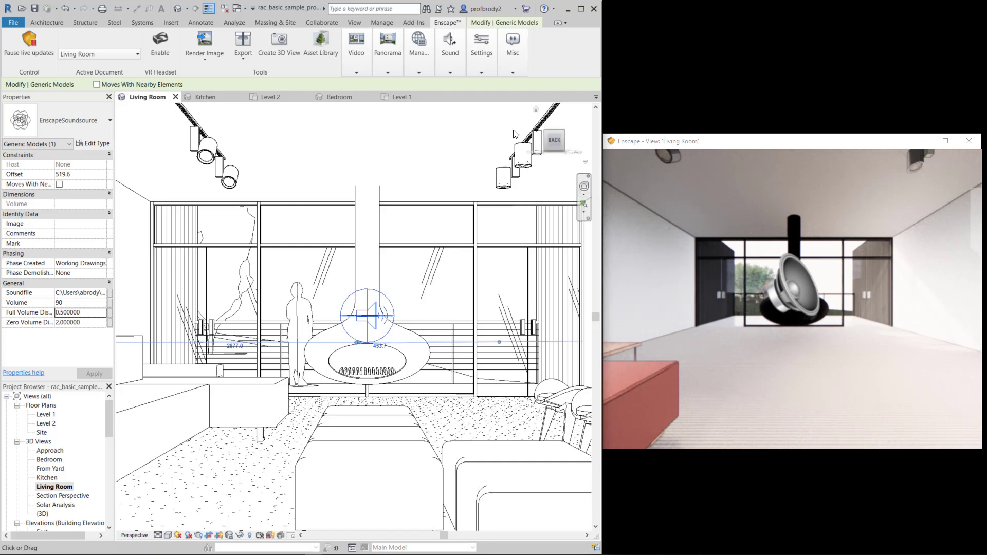
# Turn off Show Sound Sources in Enscape's general preferences and close the settings.
pyautogui.click(481, 75)
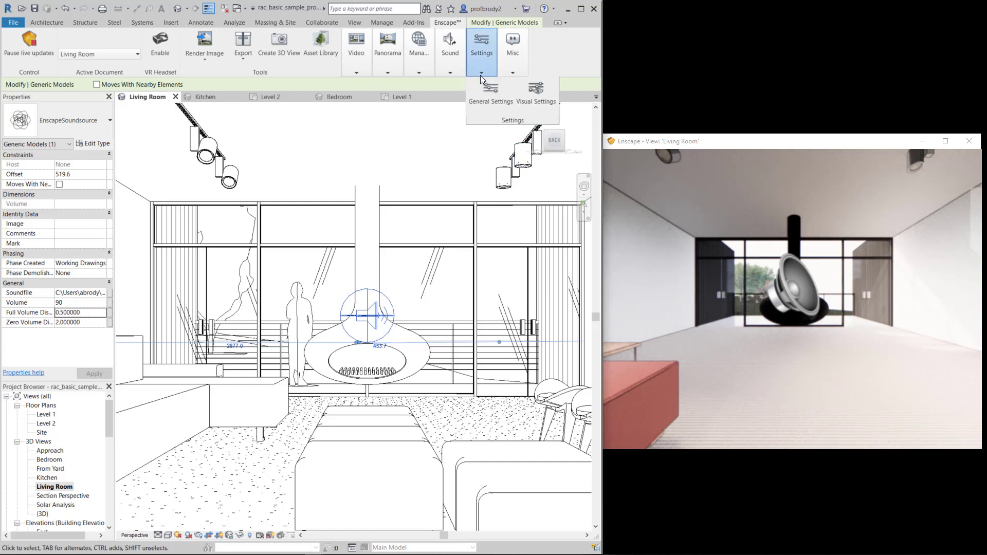
pyautogui.click(486, 89)
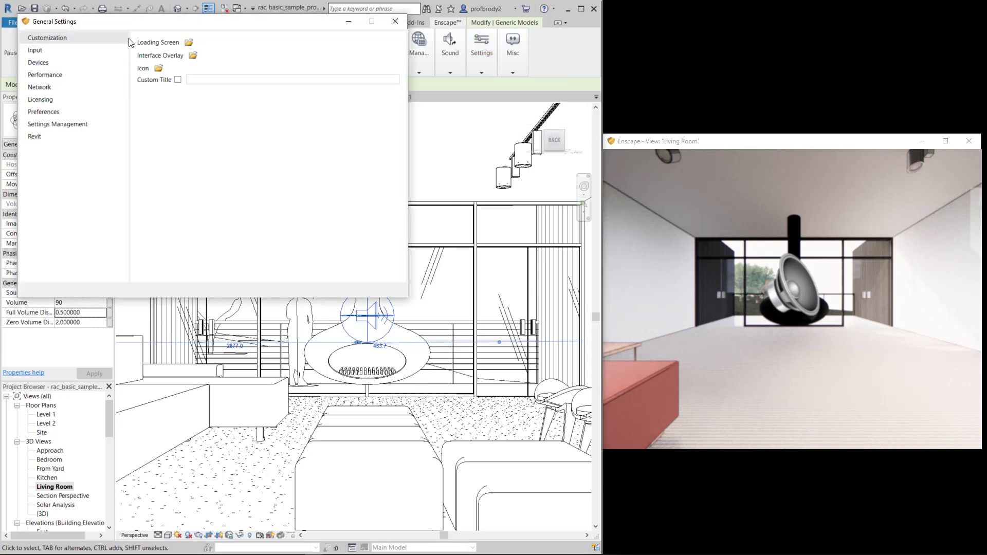
pyautogui.moveTo(152, 25); pyautogui.dragTo(172, 33)
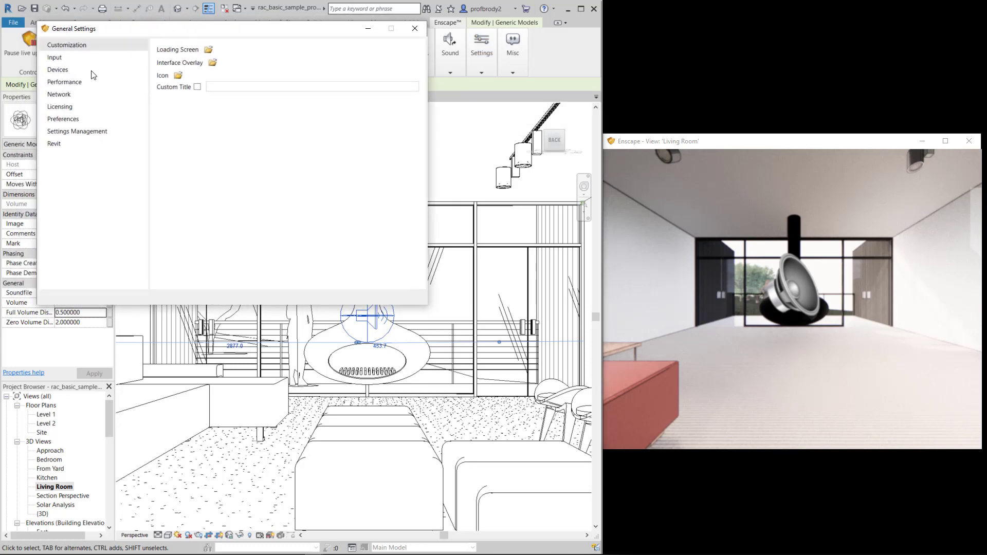
pyautogui.click(64, 123)
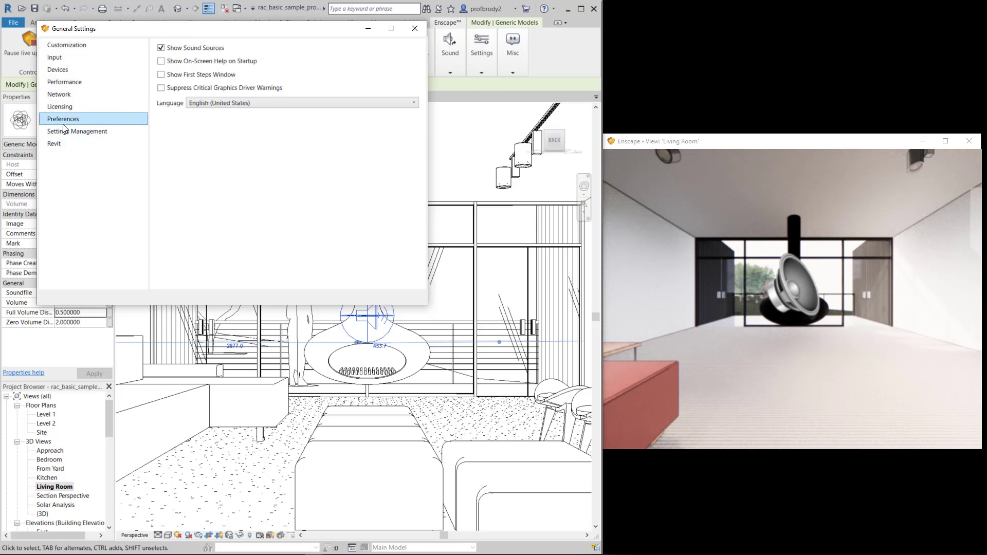
pyautogui.click(161, 48)
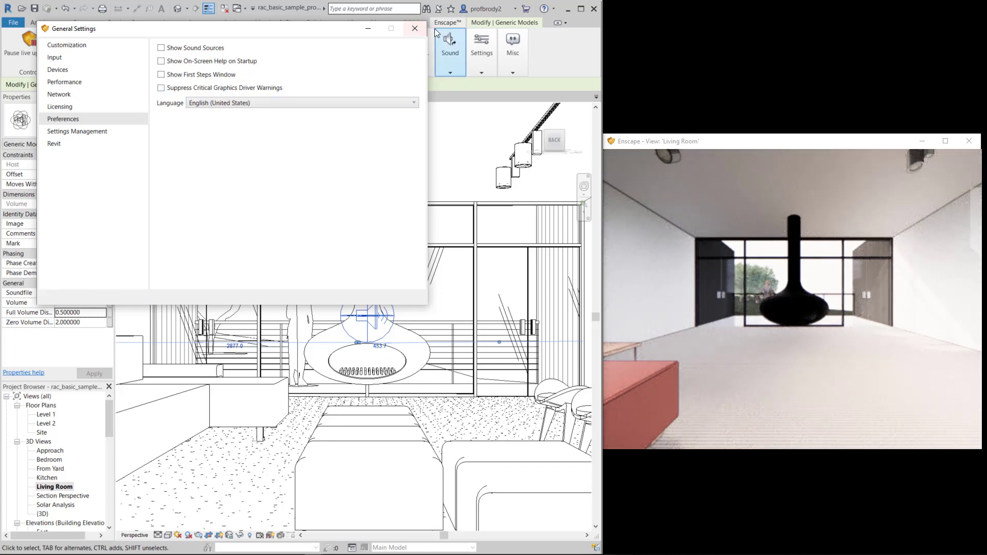
pyautogui.click(415, 30)
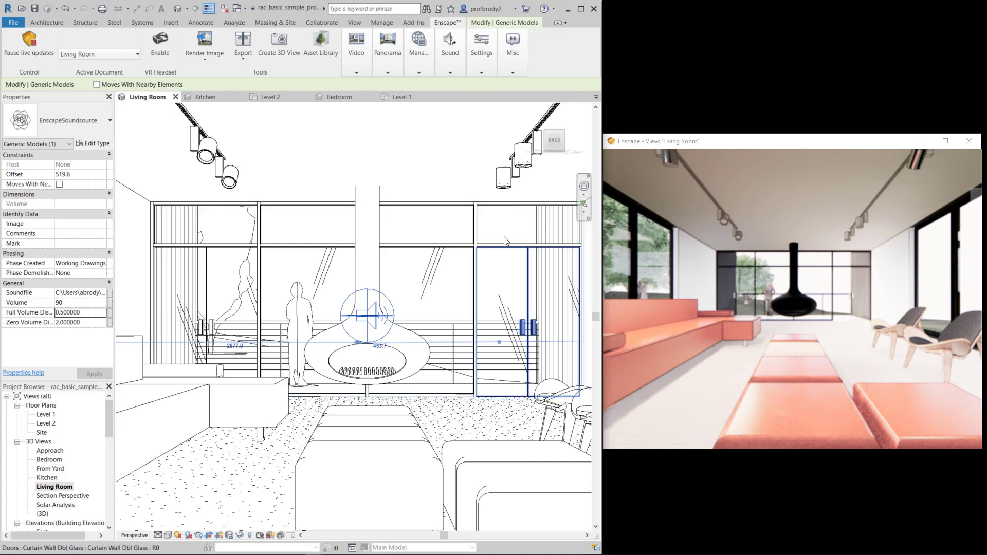
# Export the project as an Exe Standalone to the Desktop with the file name Enscape__rac_basic_sample_project.exe.
pyautogui.click(245, 63)
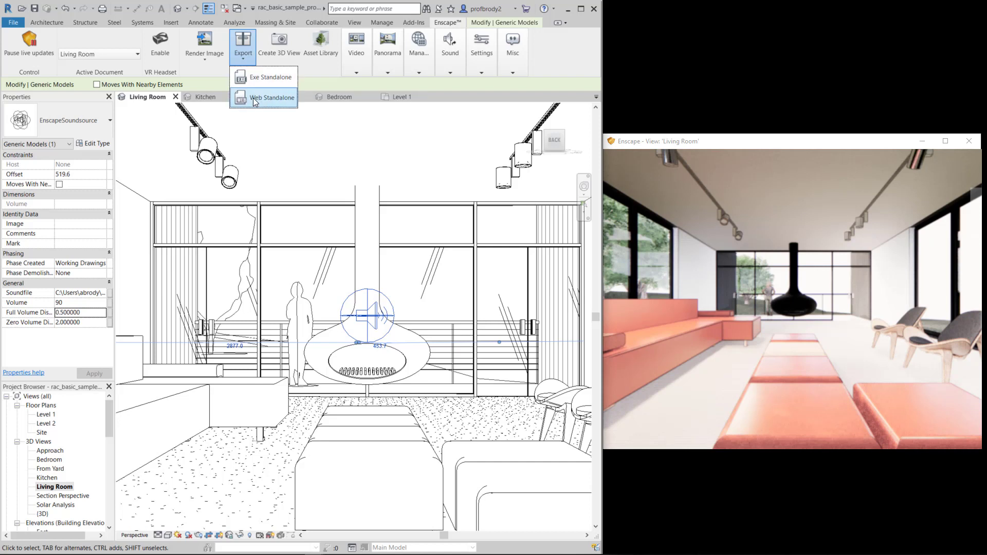
pyautogui.click(260, 78)
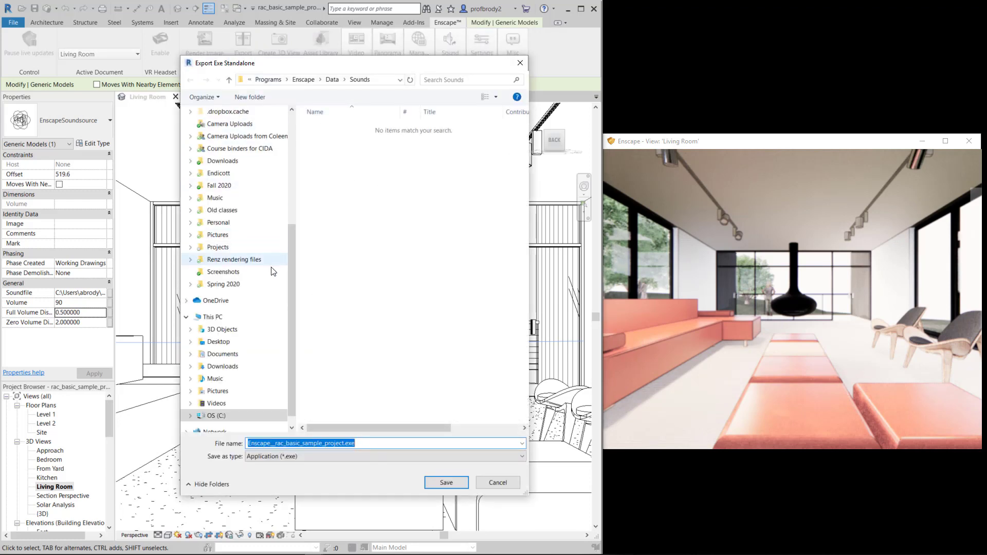
pyautogui.scroll(3, 281, 225)
pyautogui.scroll(2, 282, 225)
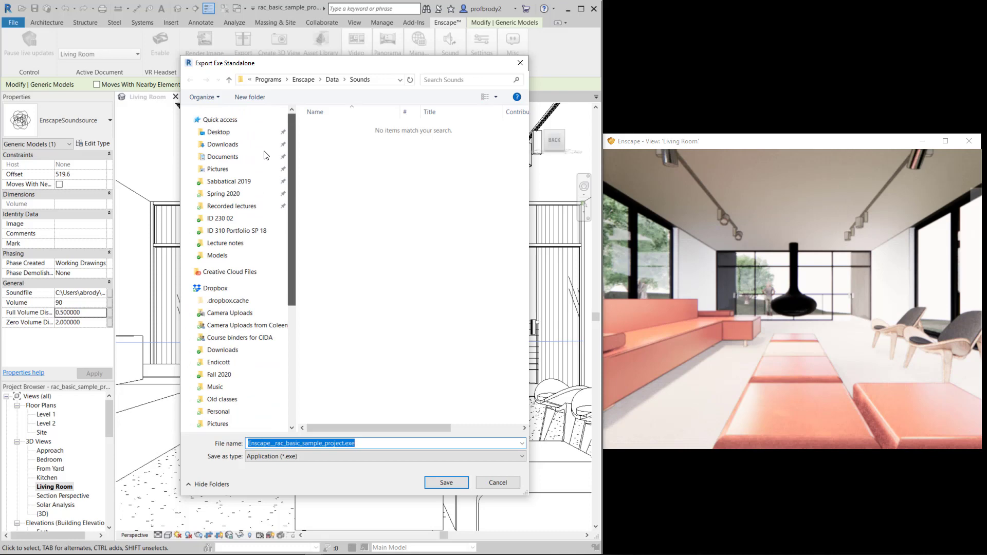
pyautogui.click(220, 133)
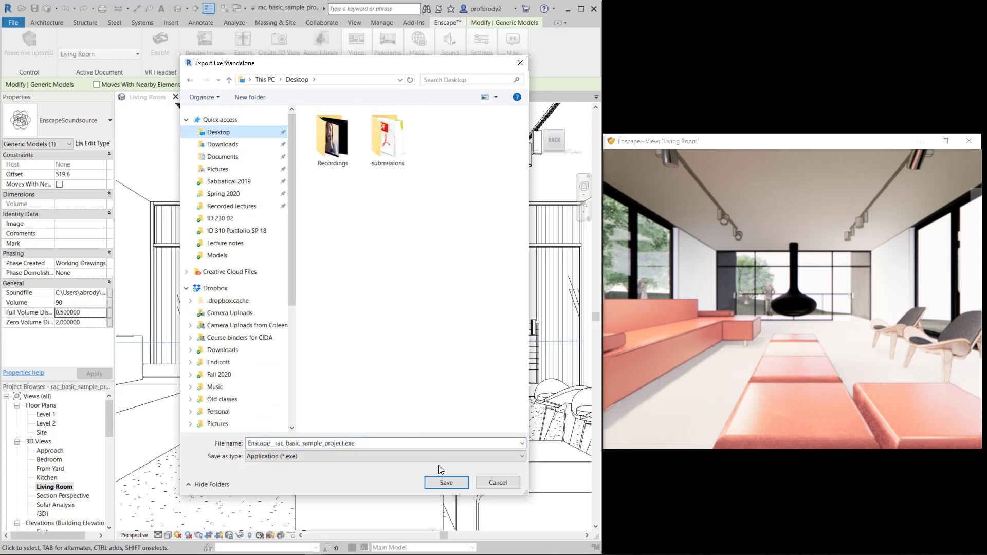
pyautogui.click(446, 482)
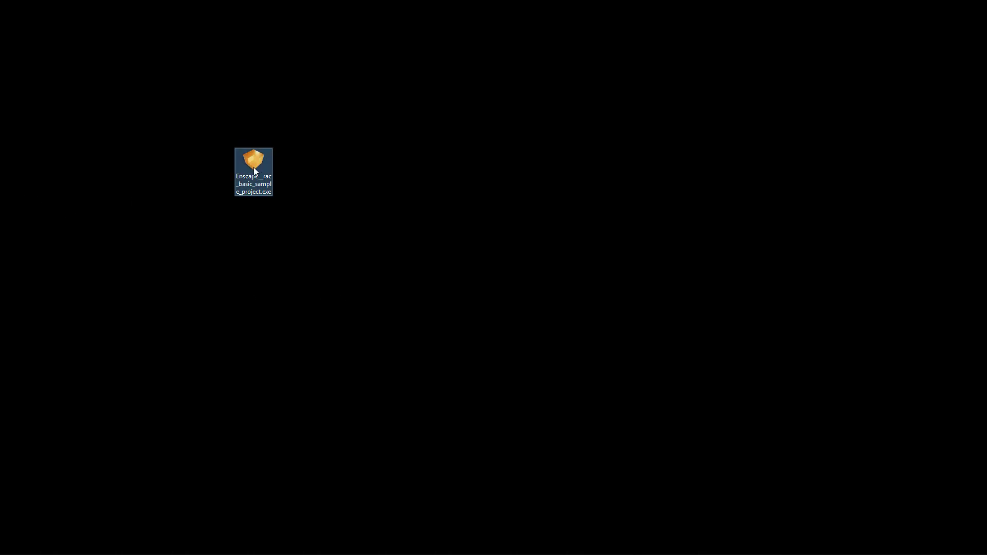
# Move the exported Enscape__rac_basic_sample_project.exe on the desktop, launch it and maximize the standalone viewer.
pyautogui.moveTo(264, 168); pyautogui.dragTo(420, 251)
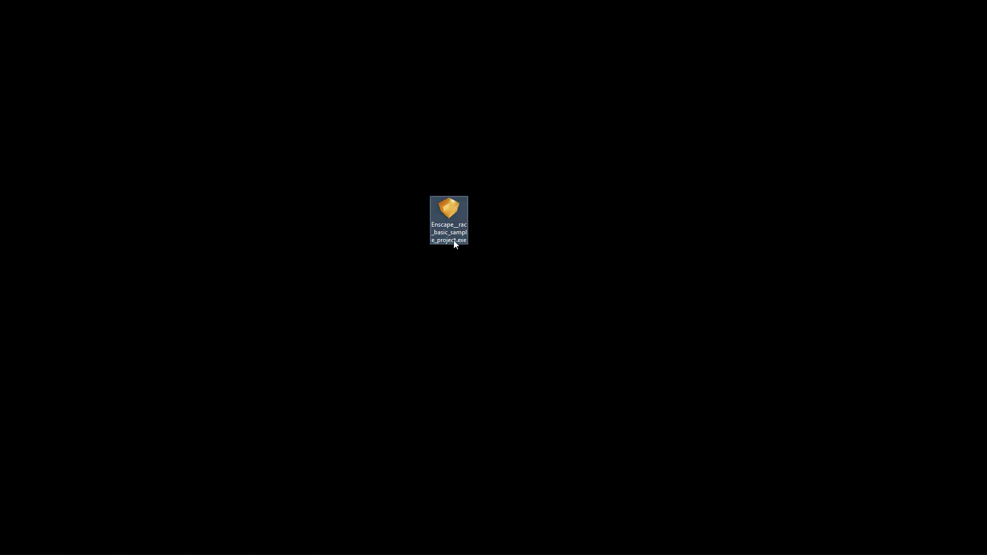
pyautogui.doubleClick(443, 212)
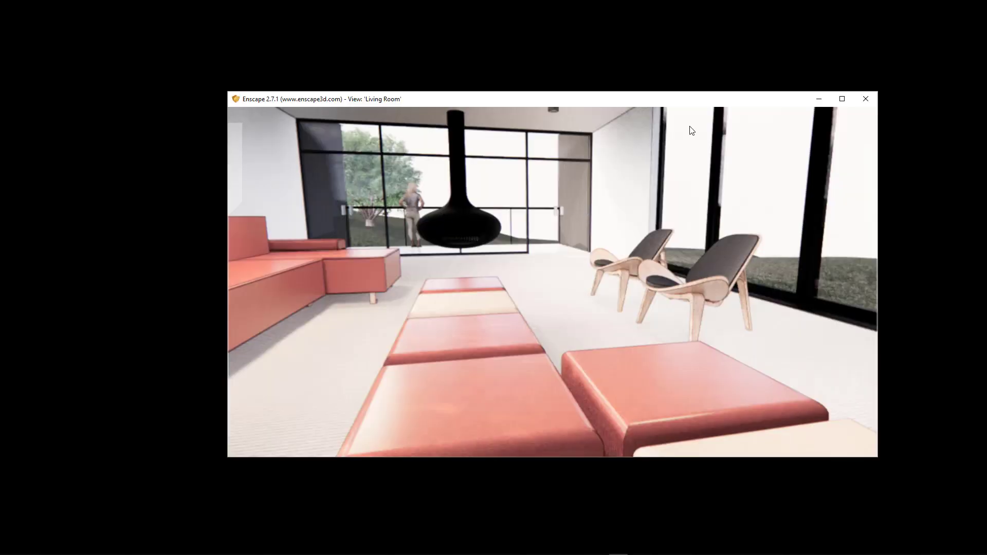
pyautogui.click(841, 98)
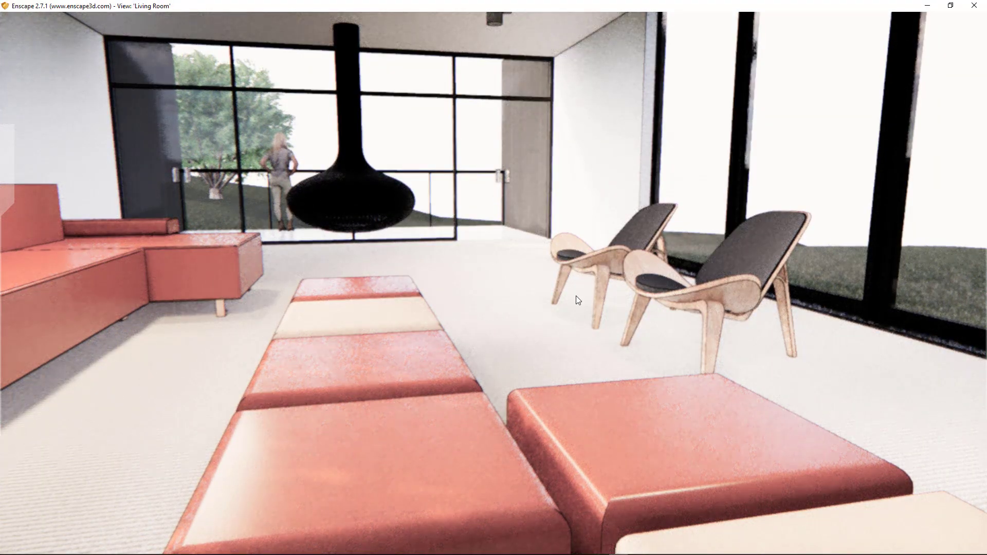
# Move and rotate through the standalone living room scene, backing away from the fireplace and raising and lowering the viewpoint.
pyautogui.press('s')
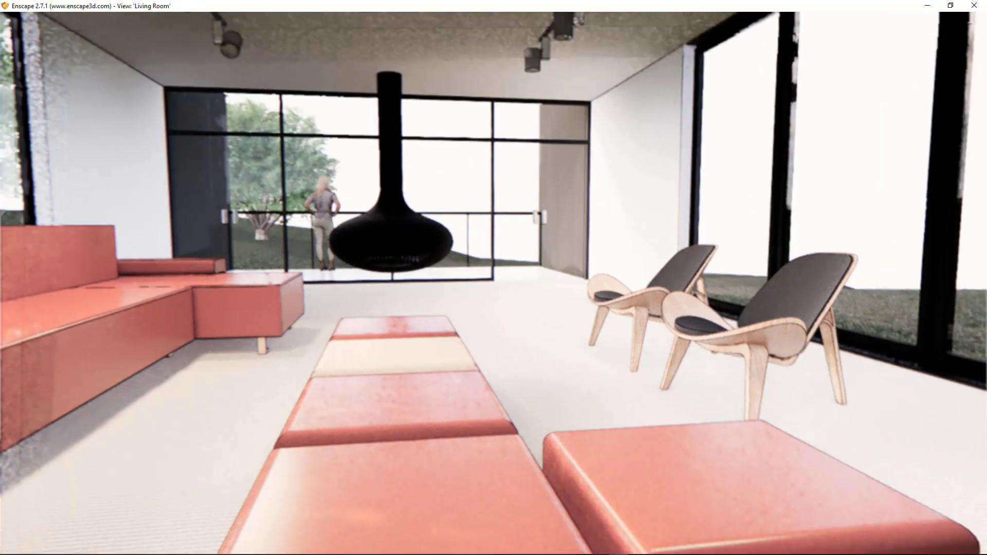
pyautogui.press('e')
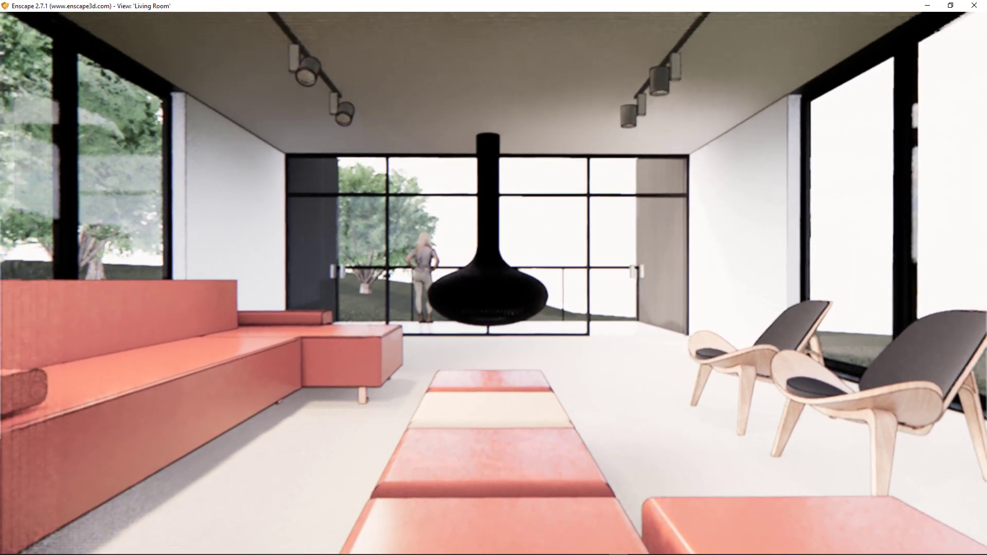
pyautogui.press('a')
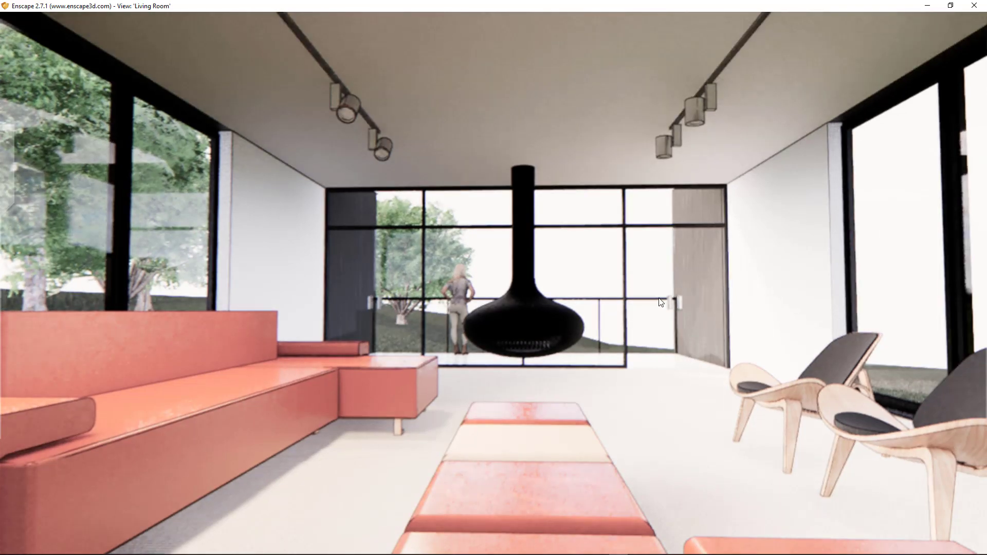
pyautogui.moveTo(594, 306); pyautogui.dragTo(646, 308)
pyautogui.press('a')
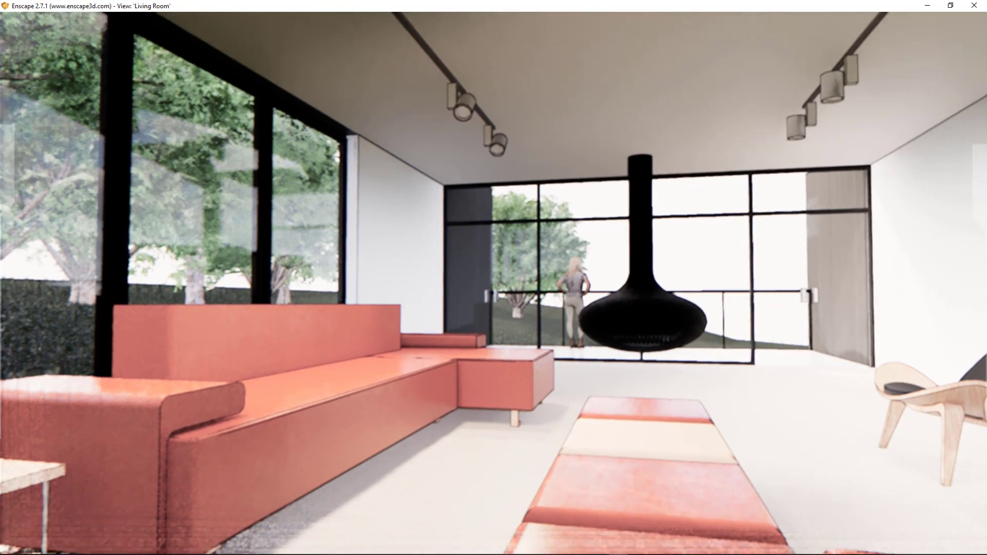
pyautogui.moveTo(566, 297); pyautogui.dragTo(606, 297)
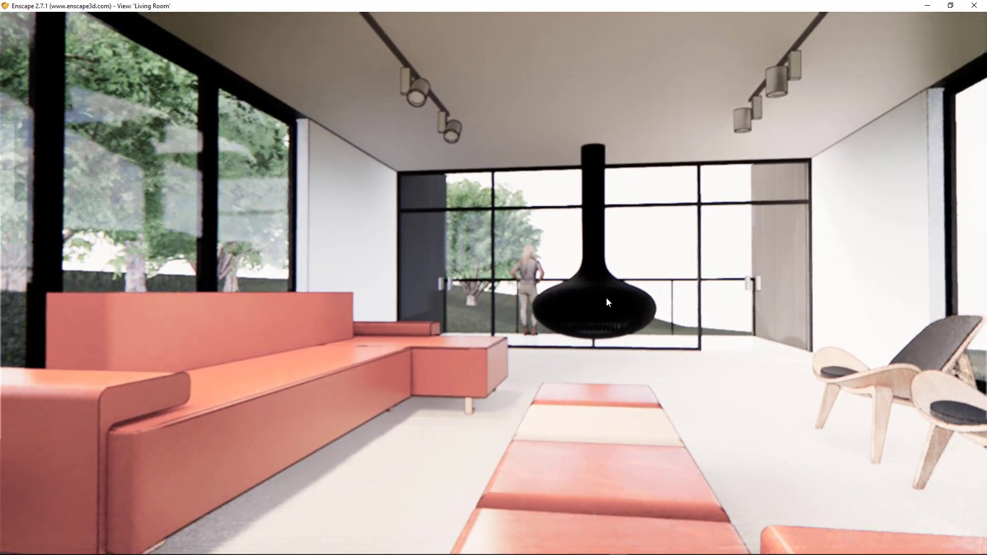
pyautogui.press('s')
pyautogui.press('s')
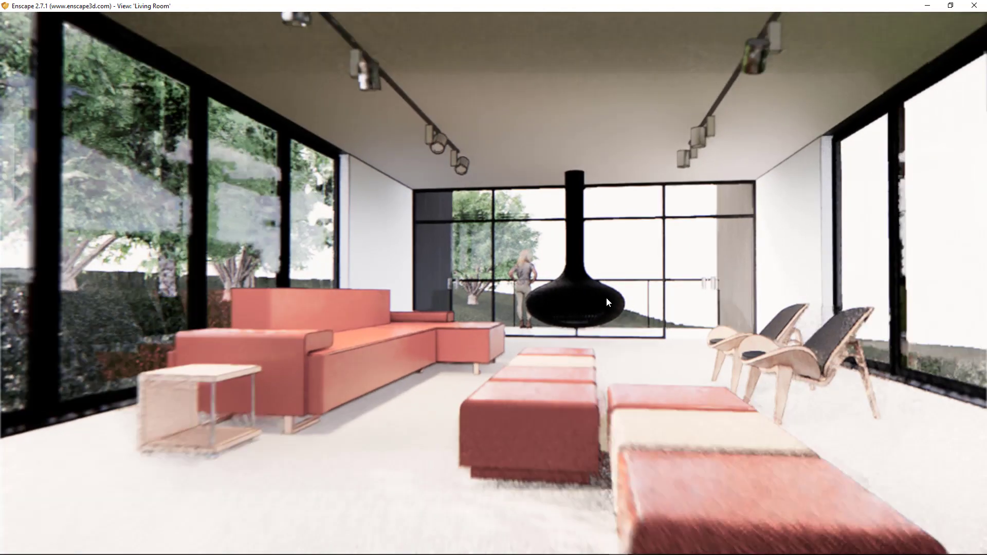
pyautogui.press('s')
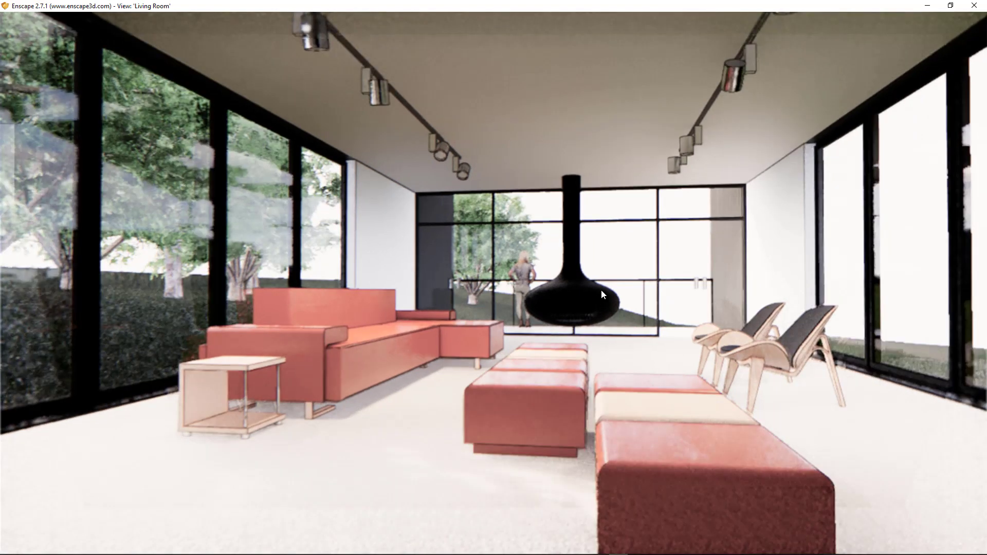
pyautogui.press('w')
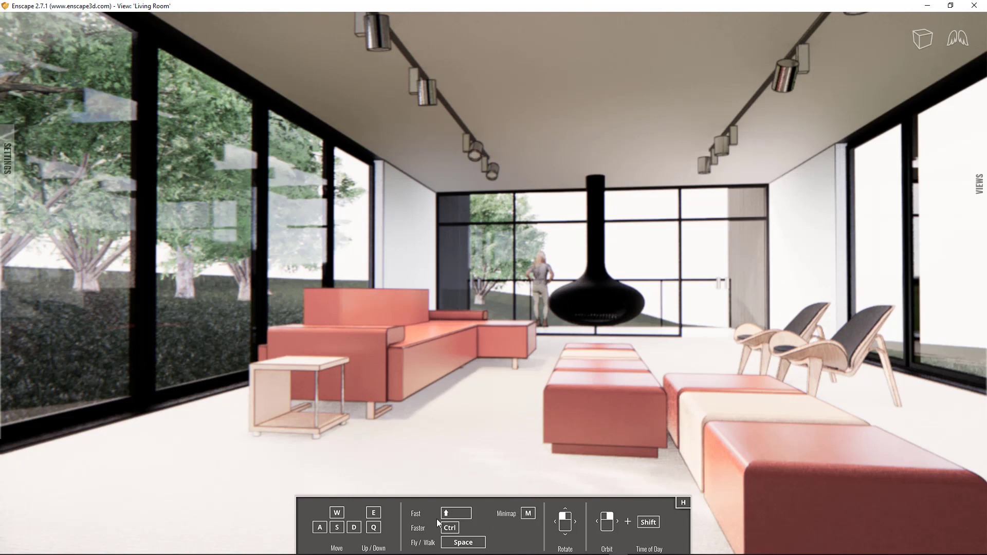
pyautogui.press('Up')
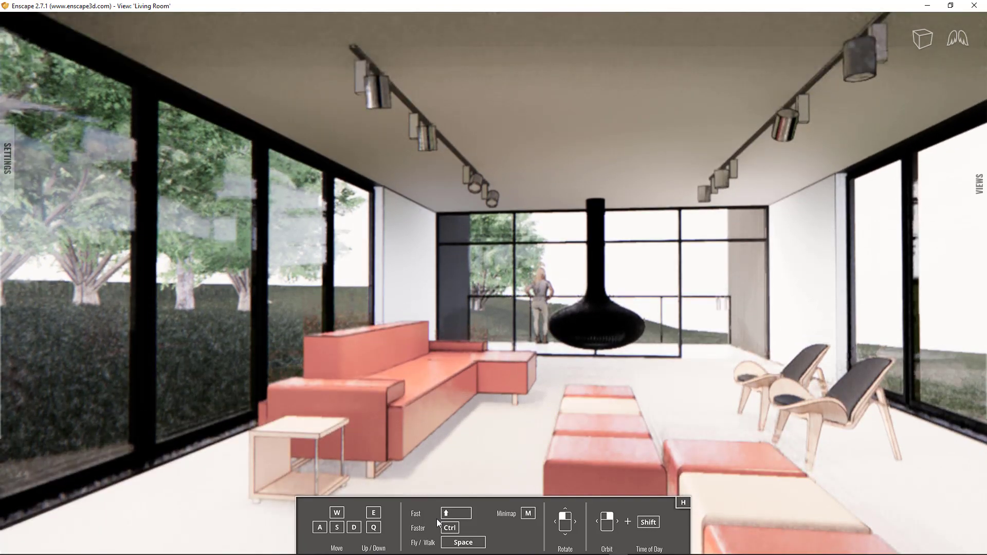
pyautogui.press('Down')
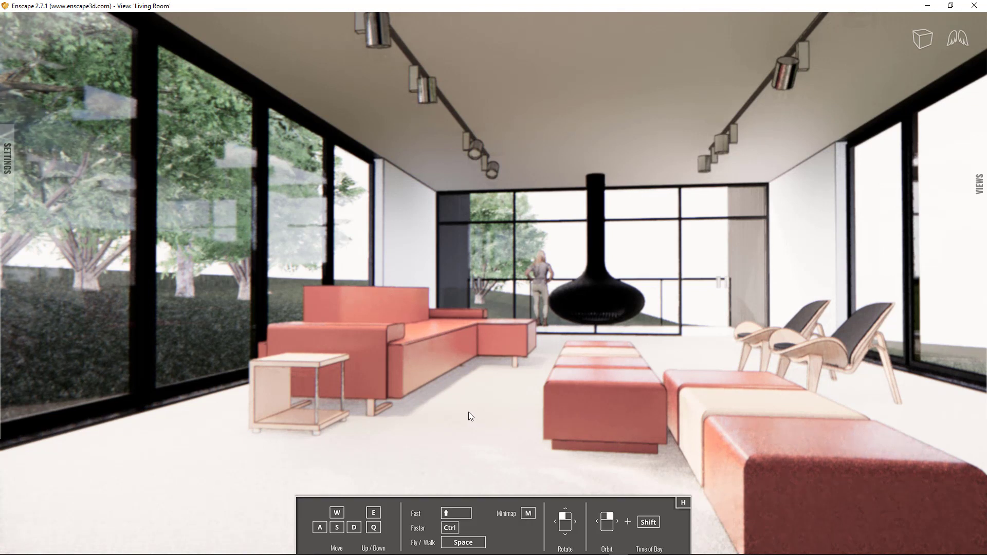
# Show the minimap, enlarge it and use it to jump to different spots in the living room.
pyautogui.click(528, 514)
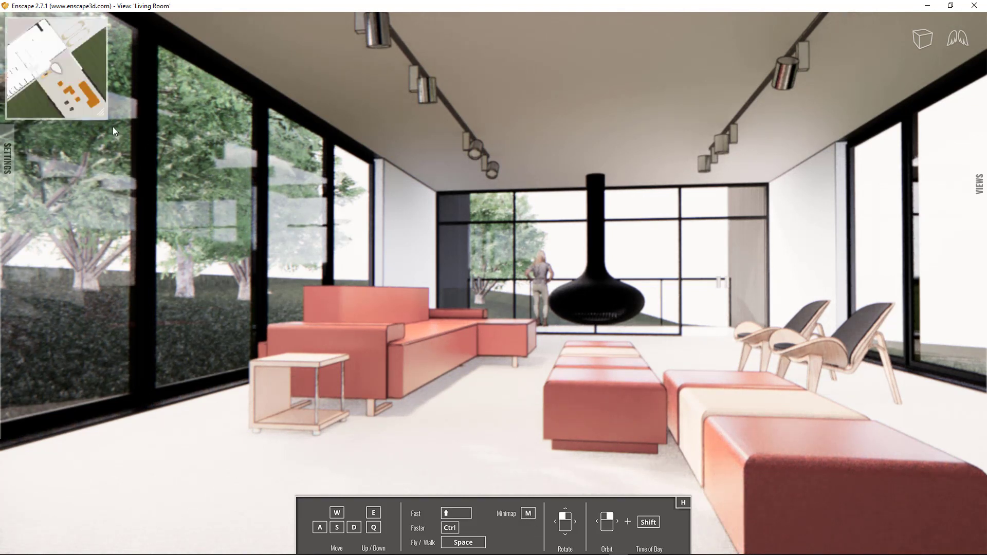
pyautogui.moveTo(101, 115); pyautogui.dragTo(241, 252)
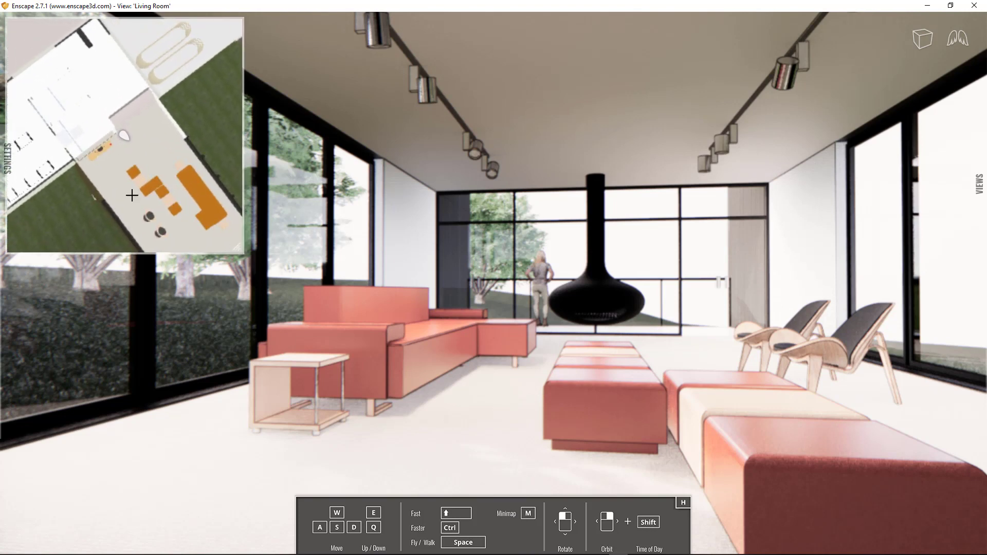
pyautogui.click(160, 168)
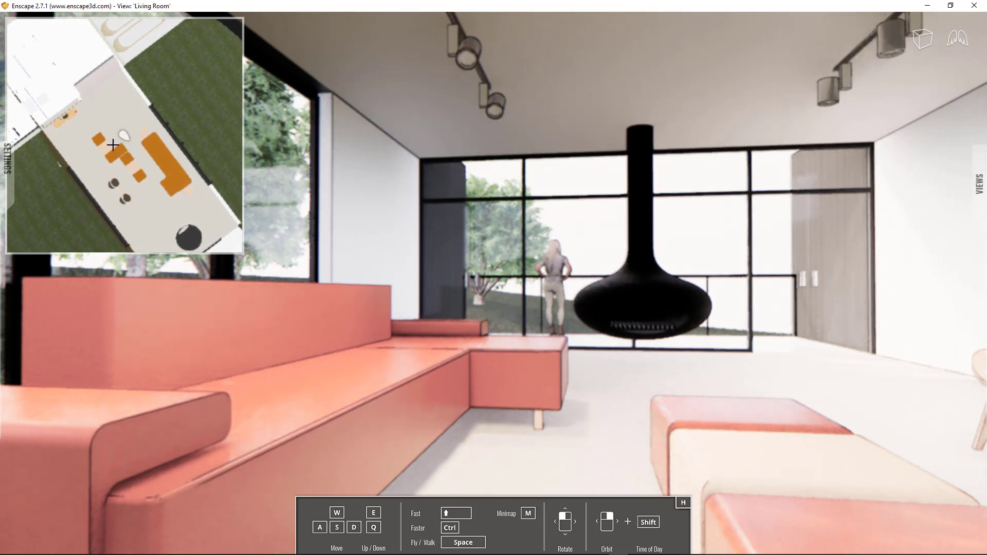
pyautogui.click(120, 159)
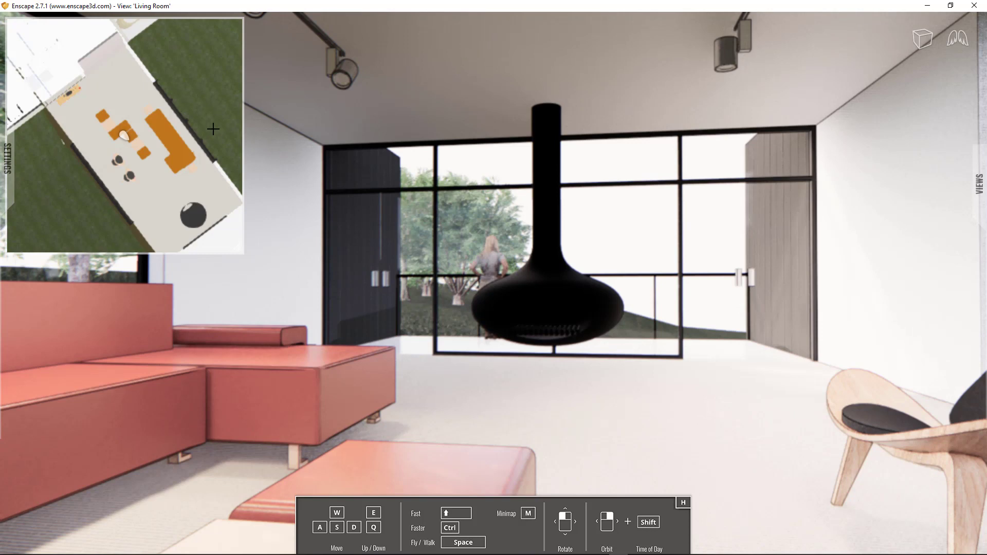
pyautogui.click(233, 85)
# Set the outlines to 20 % in the visual settings and try out the field of view.
pyautogui.moveTo(10, 147)
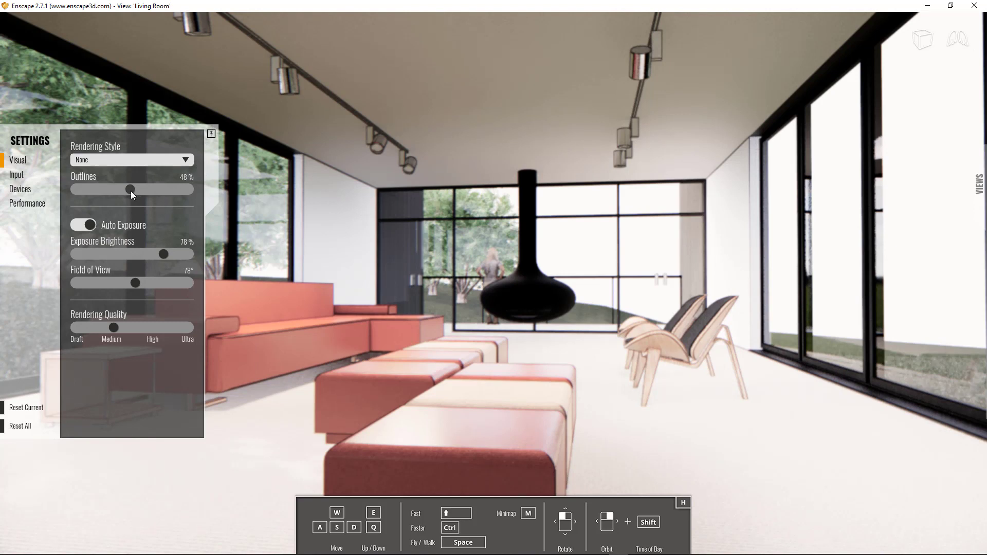
pyautogui.moveTo(131, 190)
pyautogui.mouseDown()
pyautogui.moveTo(176, 187)
pyautogui.moveTo(139, 189)
pyautogui.mouseUp()
pyautogui.click(102, 187)
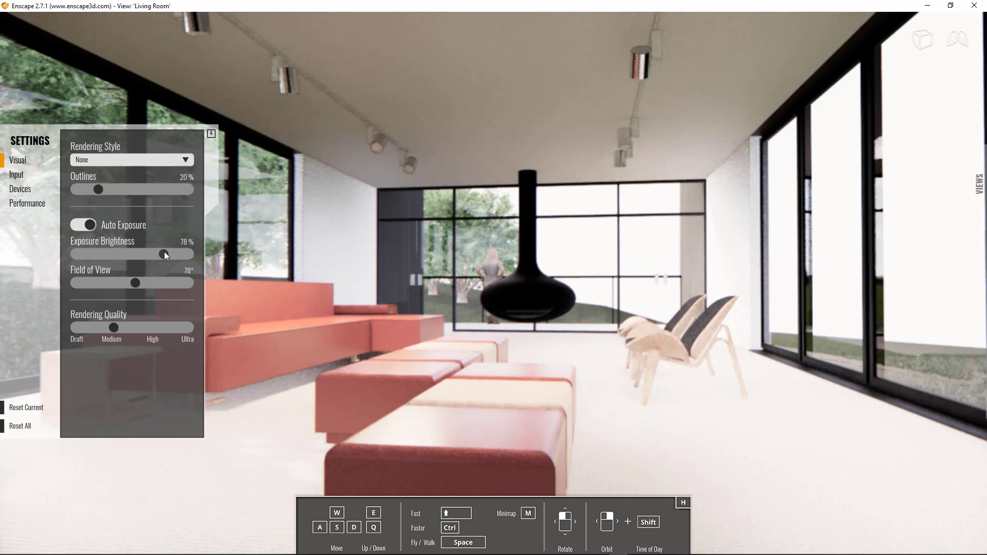
pyautogui.moveTo(133, 284)
pyautogui.mouseDown()
pyautogui.moveTo(143, 285)
pyautogui.moveTo(134, 285)
pyautogui.mouseUp()
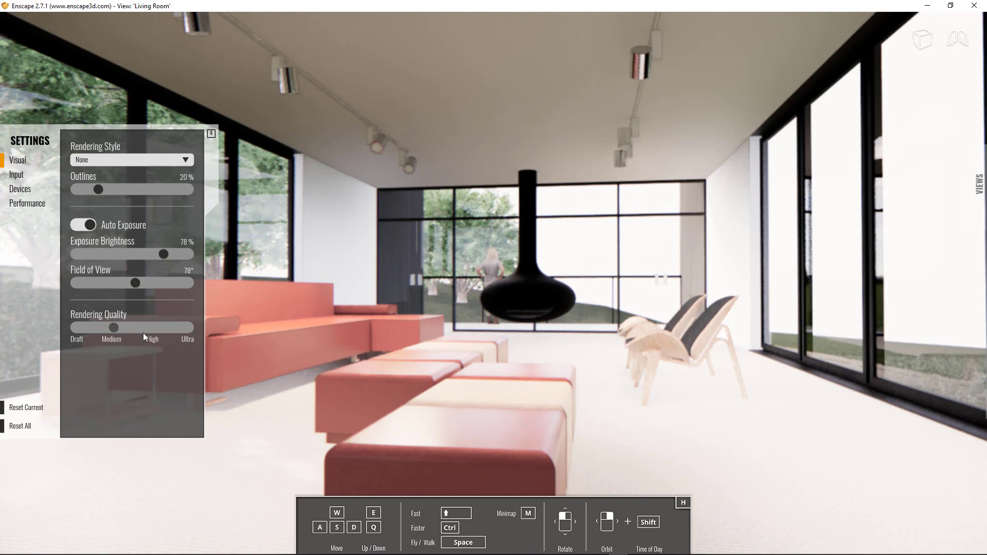
# Try the High and Medium rendering qualities and set the rendering quality to Draft.
pyautogui.click(144, 333)
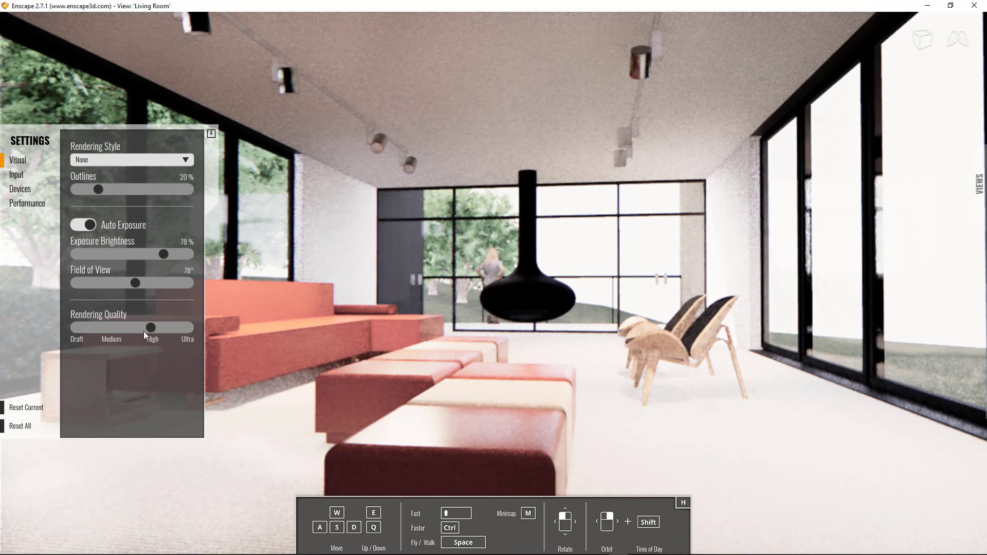
pyautogui.moveTo(147, 326); pyautogui.dragTo(114, 328)
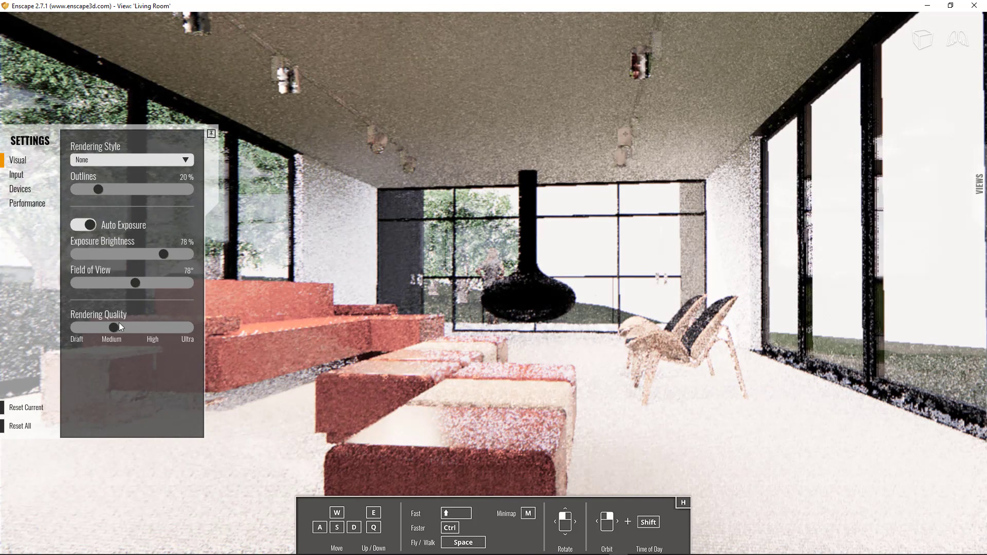
pyautogui.moveTo(118, 324); pyautogui.dragTo(76, 328)
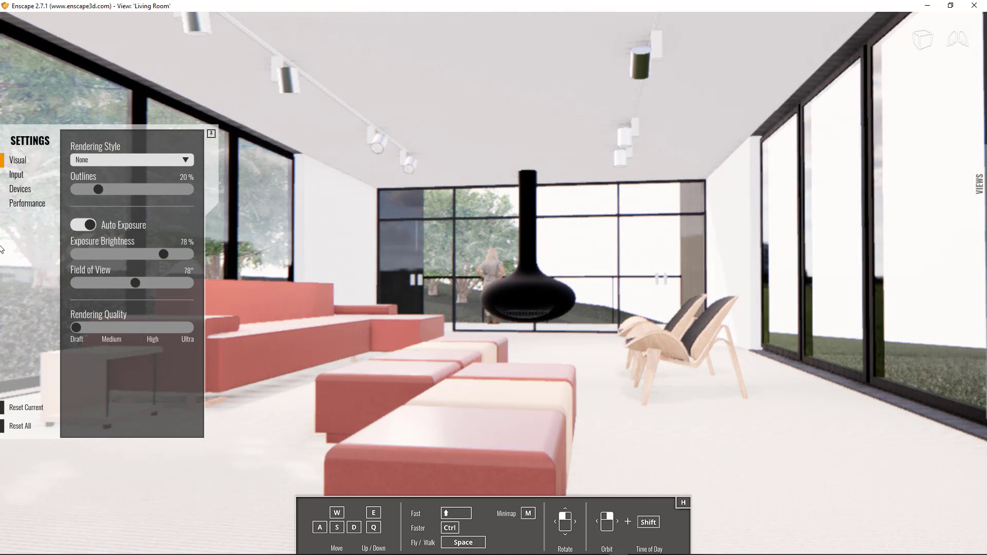
# Review the Input, Devices and Performance settings of the standalone viewer, including the stereo mode options for 3D TVs.
pyautogui.click(14, 175)
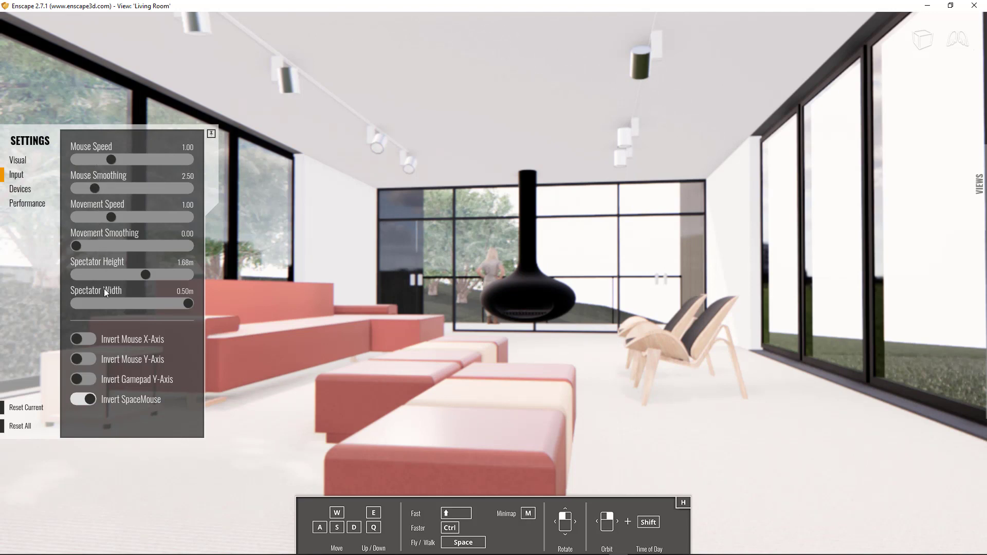
pyautogui.click(19, 191)
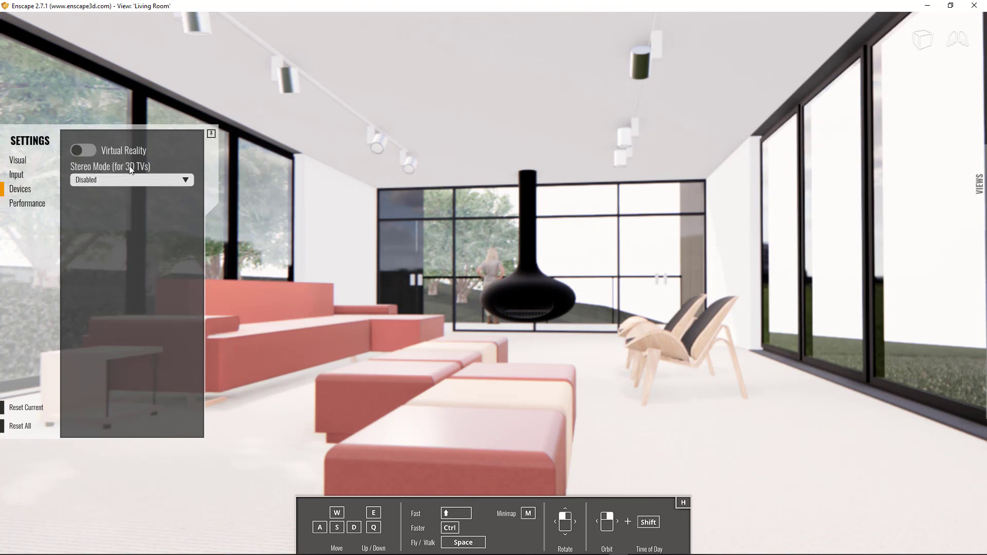
pyautogui.click(148, 180)
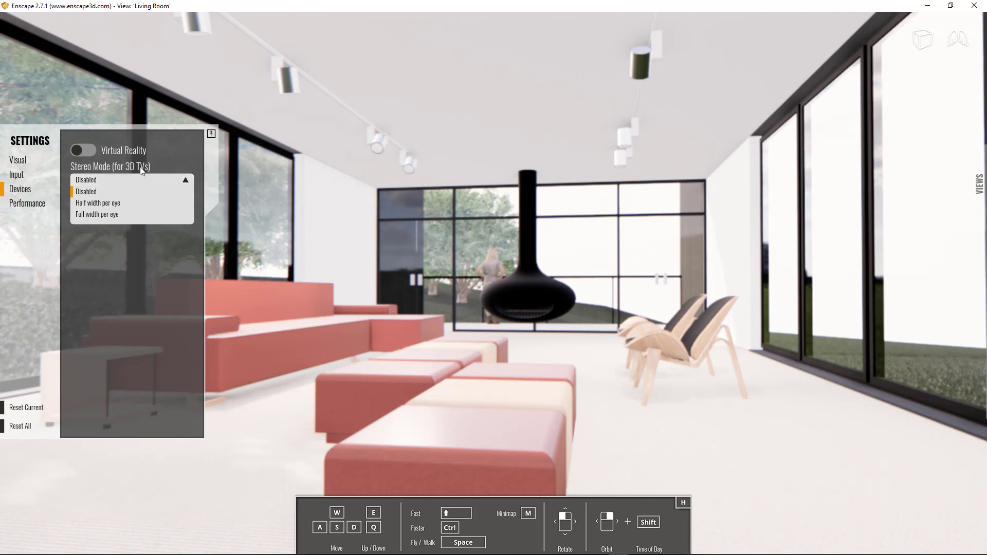
pyautogui.click(139, 163)
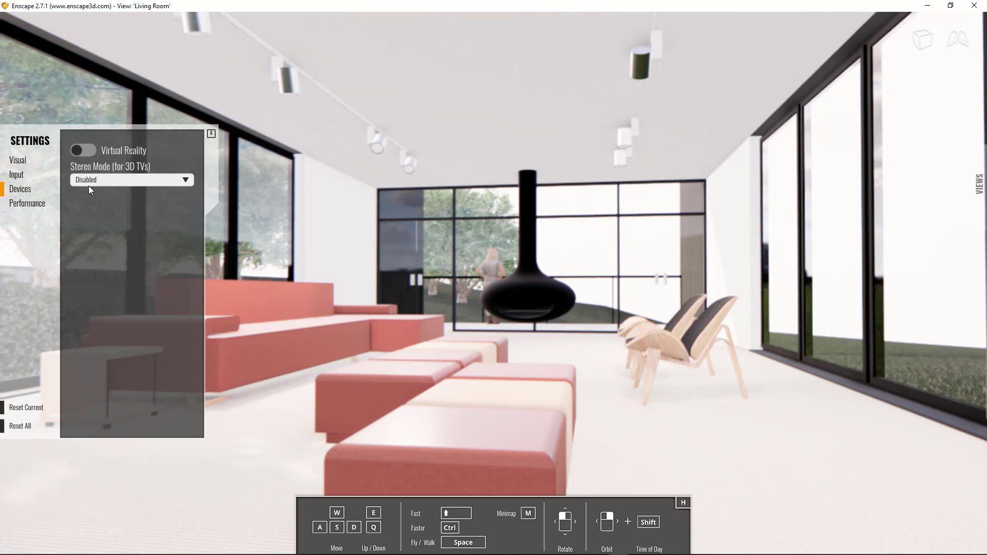
pyautogui.click(23, 204)
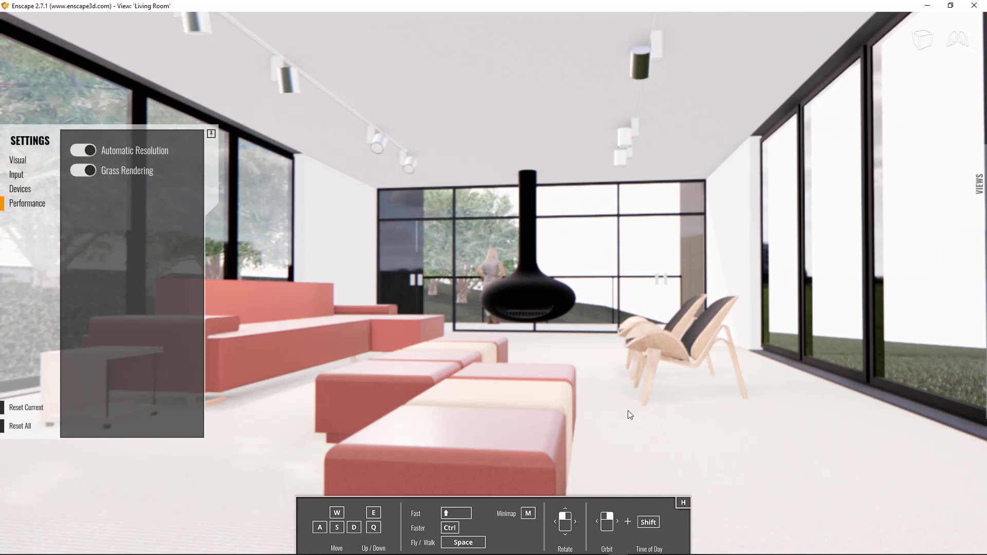
# Shift the time of day of the living room scene to 05:17.
pyautogui.keyDown('shift'); pyautogui.moveTo(628, 411); pyautogui.dragTo(540, 411); pyautogui.keyUp('shift')
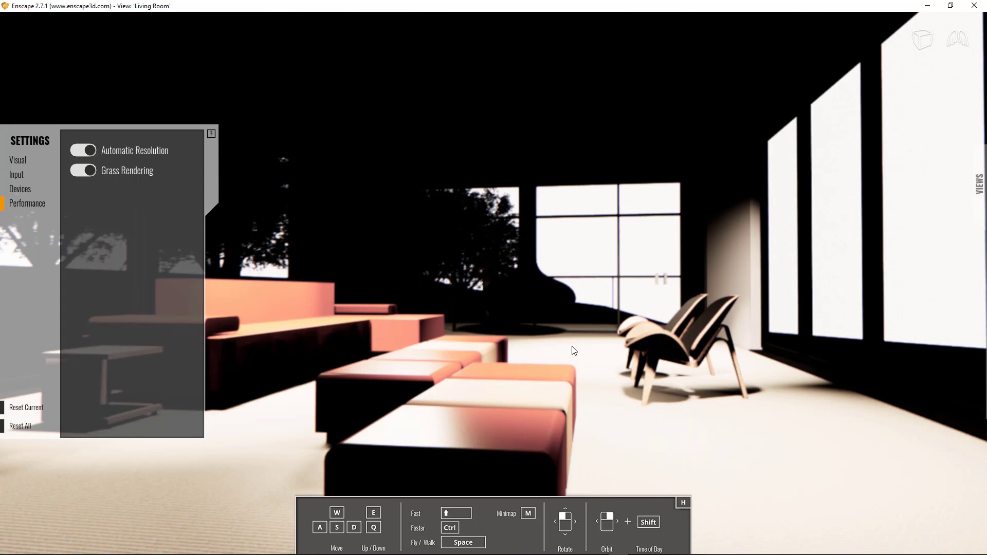
pyautogui.keyDown('shift'); pyautogui.moveTo(573, 342); pyautogui.dragTo(573, 341, button='right'); pyautogui.keyUp('shift')
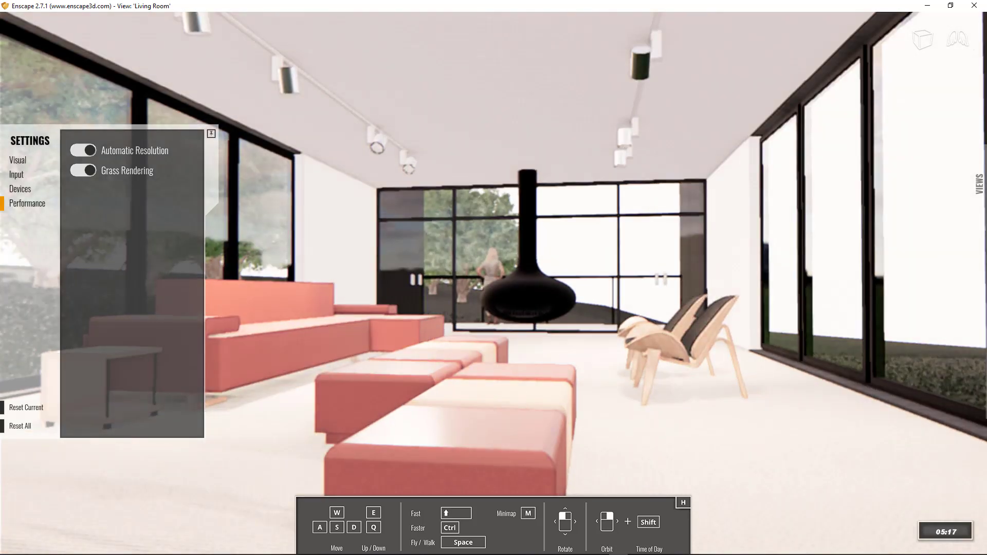
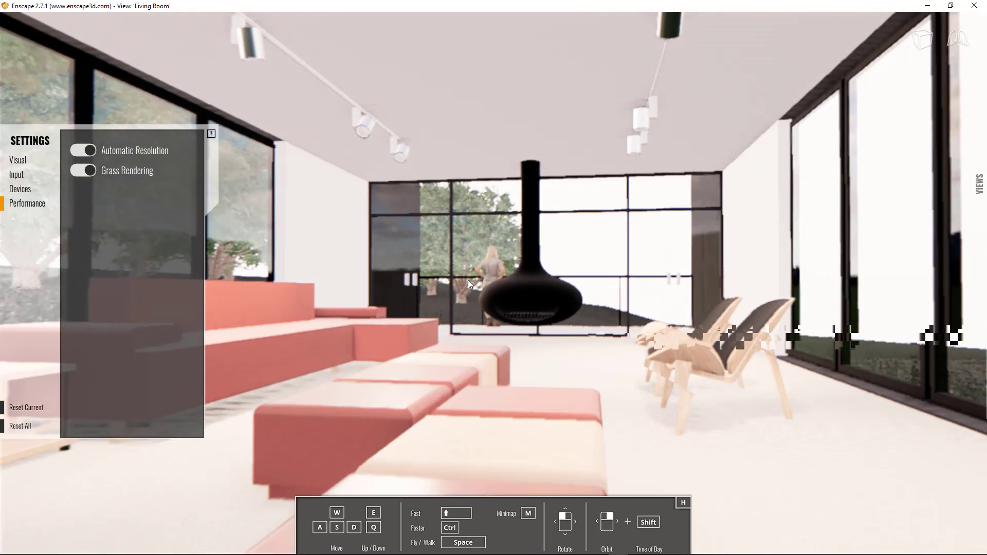
# Move through the living room towards the hanging fireplace, stepping backwards and sideways along the way.
pyautogui.press('w')
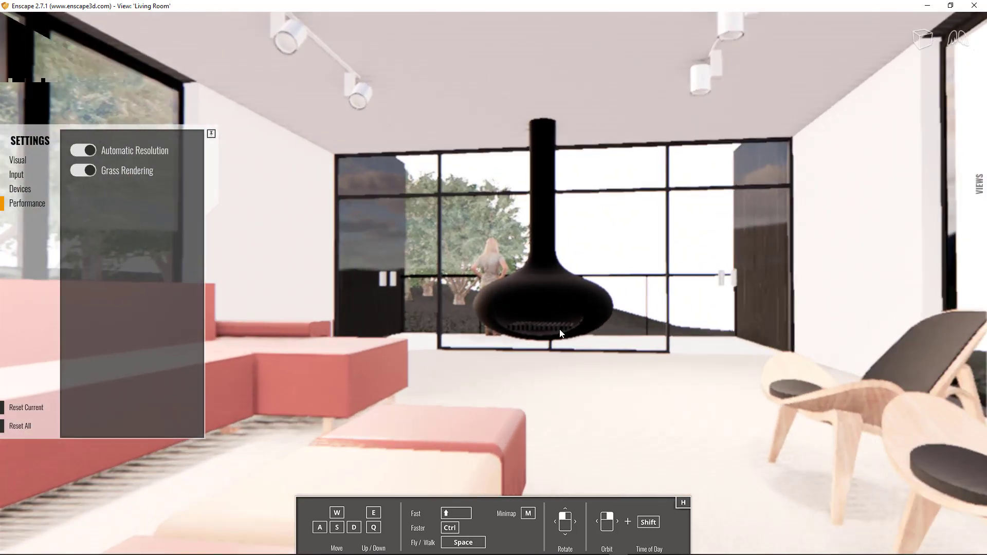
pyautogui.press('w')
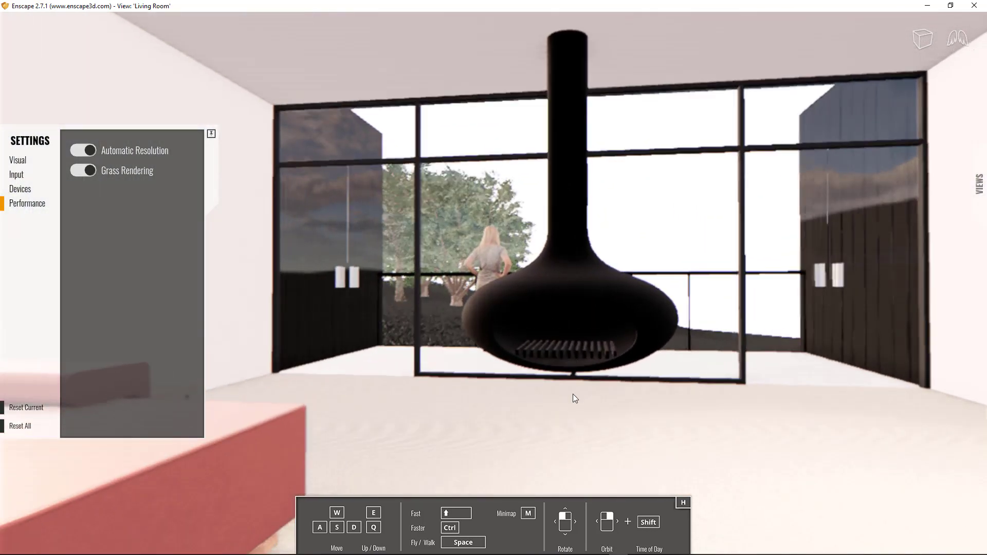
pyautogui.press('s')
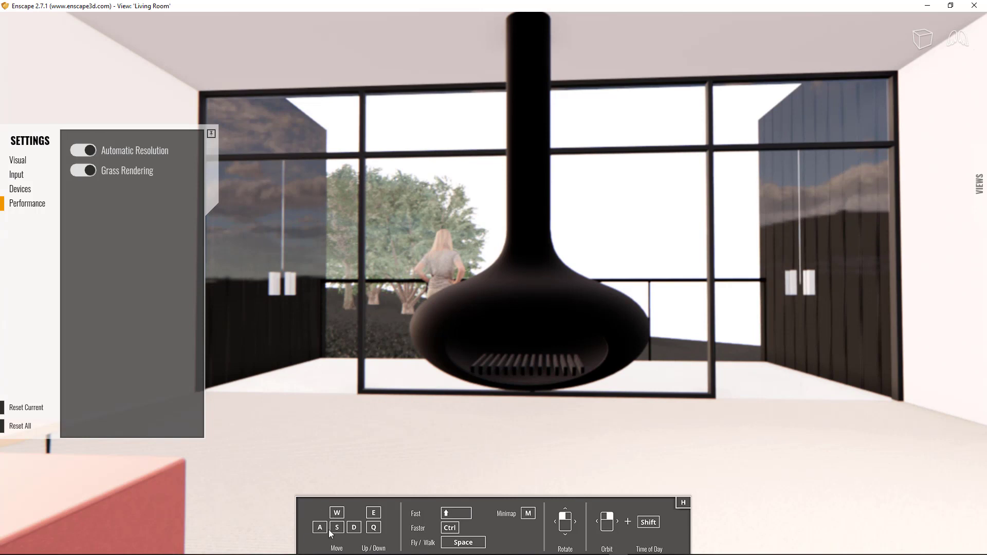
pyautogui.press('w')
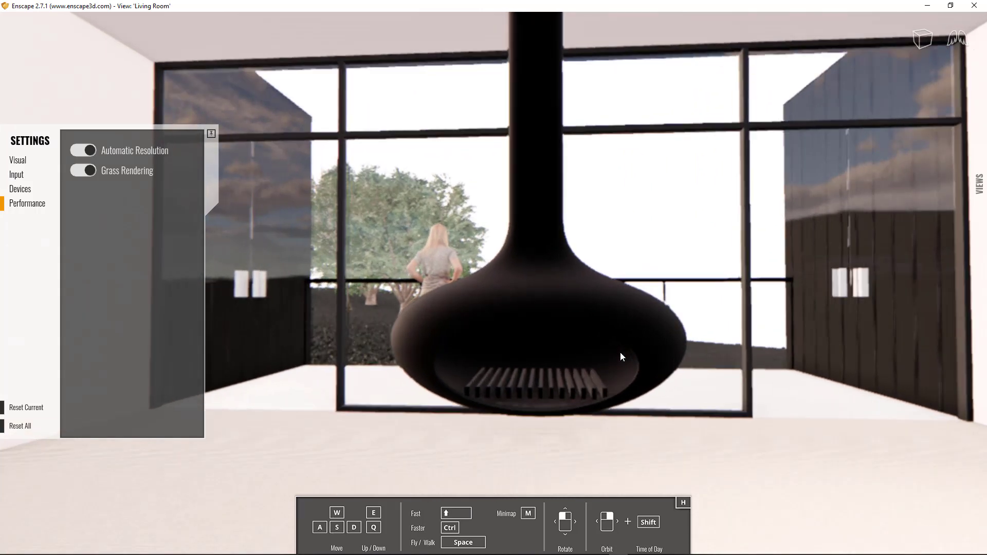
pyautogui.press('d')
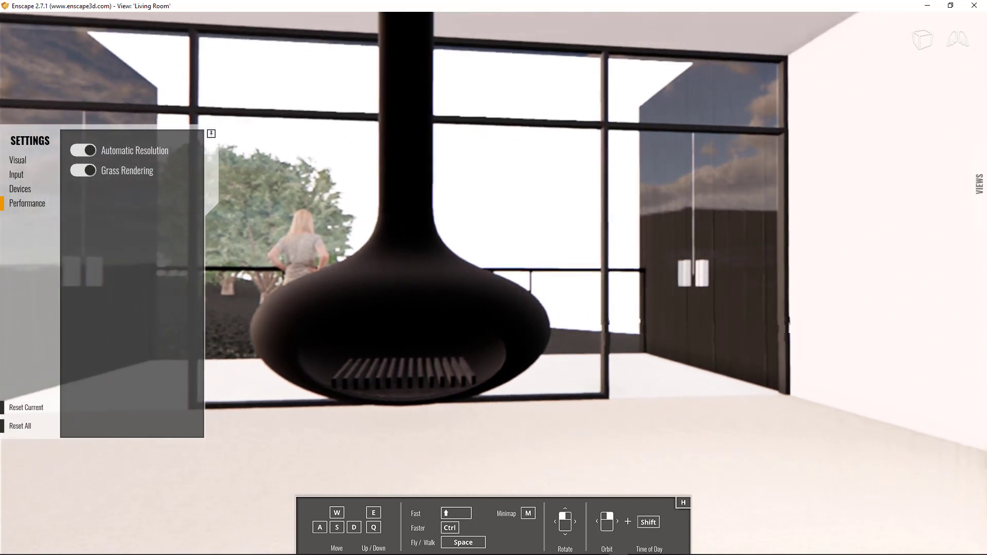
pyautogui.press('a')
pyautogui.press('a')
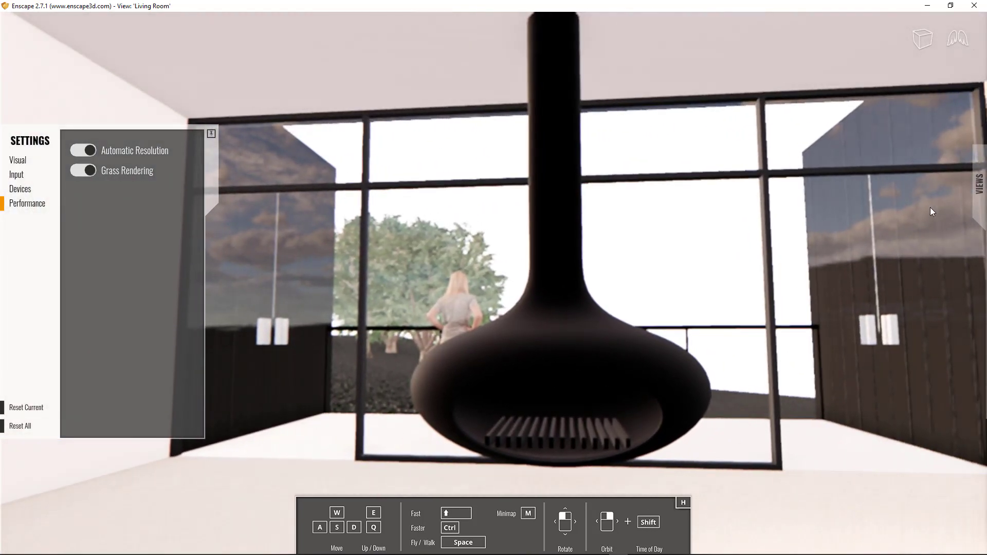
# Browse the saved Bedroom, From Yard and Kitchen views in the standalone viewer.
pyautogui.click(973, 200)
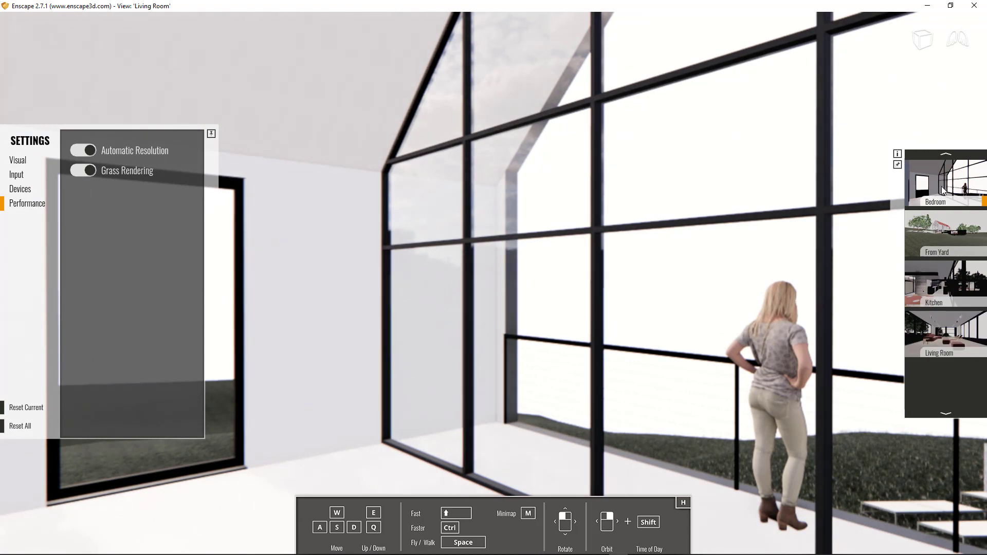
pyautogui.click(950, 232)
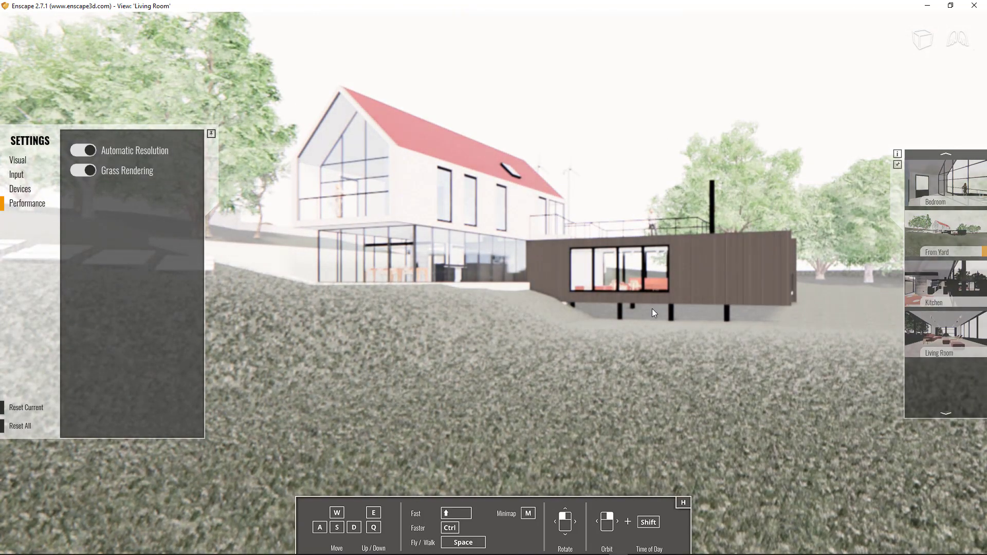
pyautogui.moveTo(652, 311)
pyautogui.mouseDown()
pyautogui.moveTo(530, 308)
pyautogui.moveTo(604, 307)
pyautogui.mouseUp()
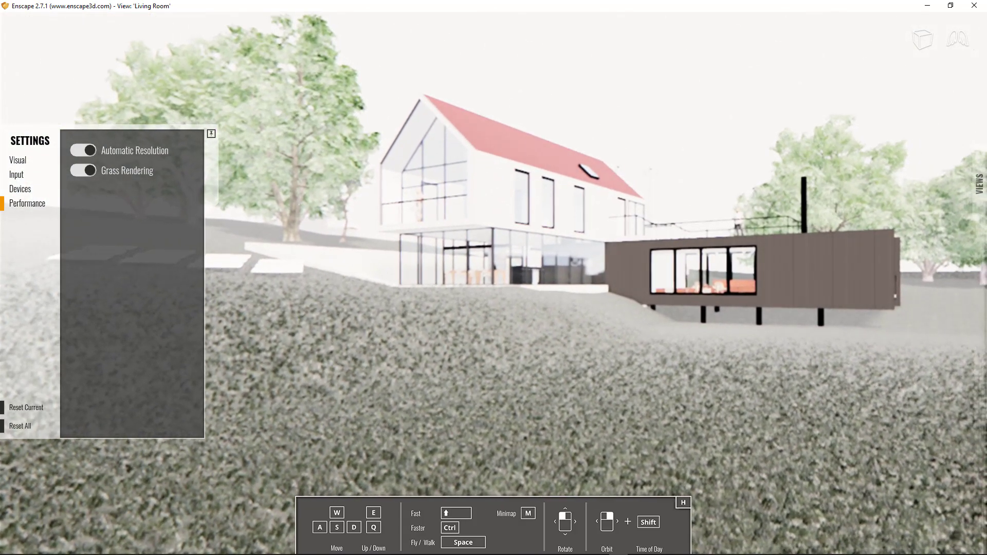
pyautogui.moveTo(980, 208)
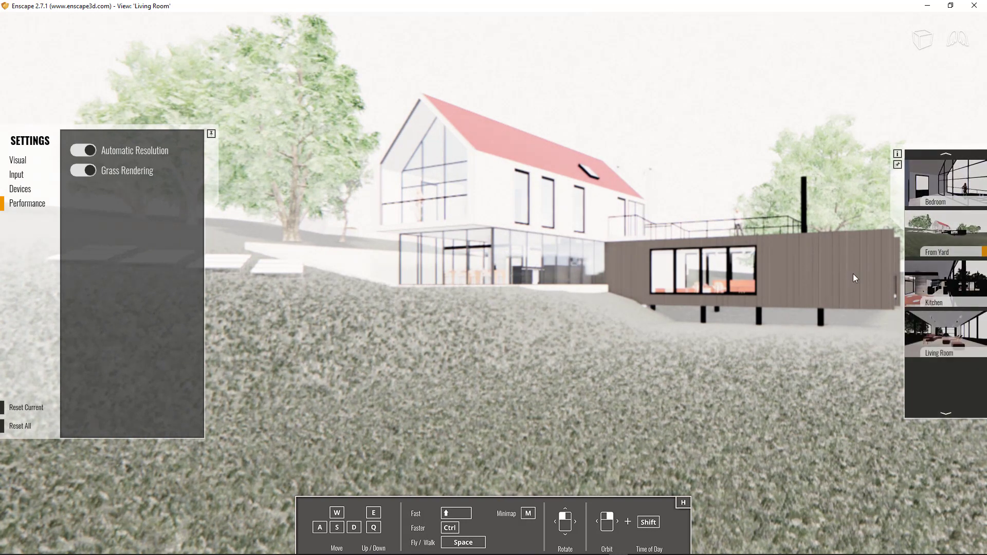
pyautogui.keyDown('shift'); pyautogui.moveTo(933, 281); pyautogui.dragTo(646, 330, button='right'); pyautogui.keyUp('shift')
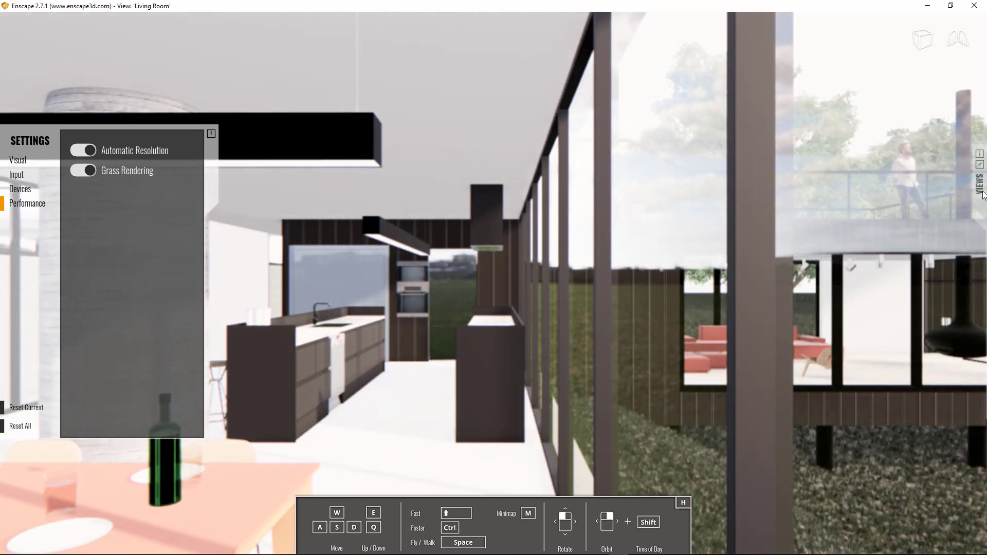
pyautogui.moveTo(980, 186)
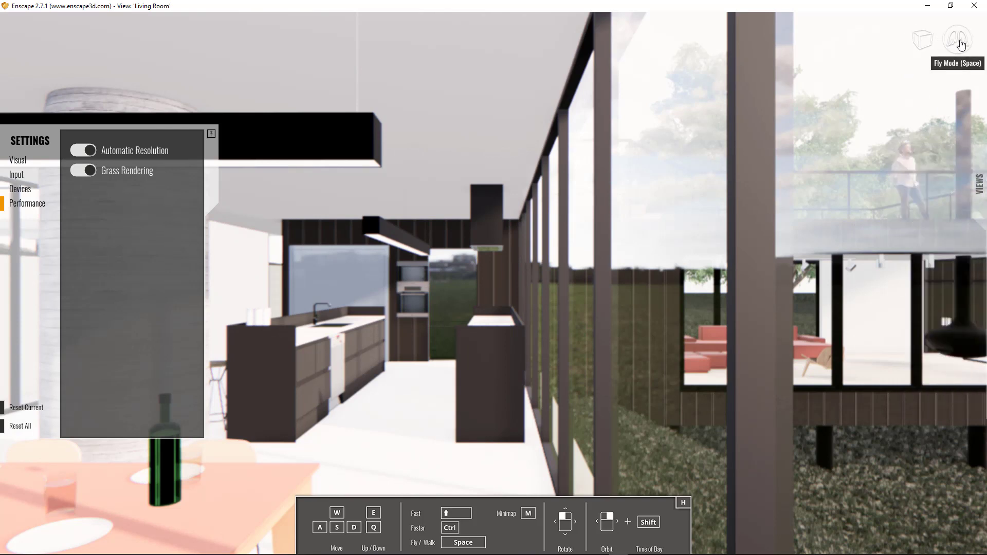
# Try walk mode in the kitchen and return to fly mode to move closer to the counters.
pyautogui.scroll(3, 531, 332)
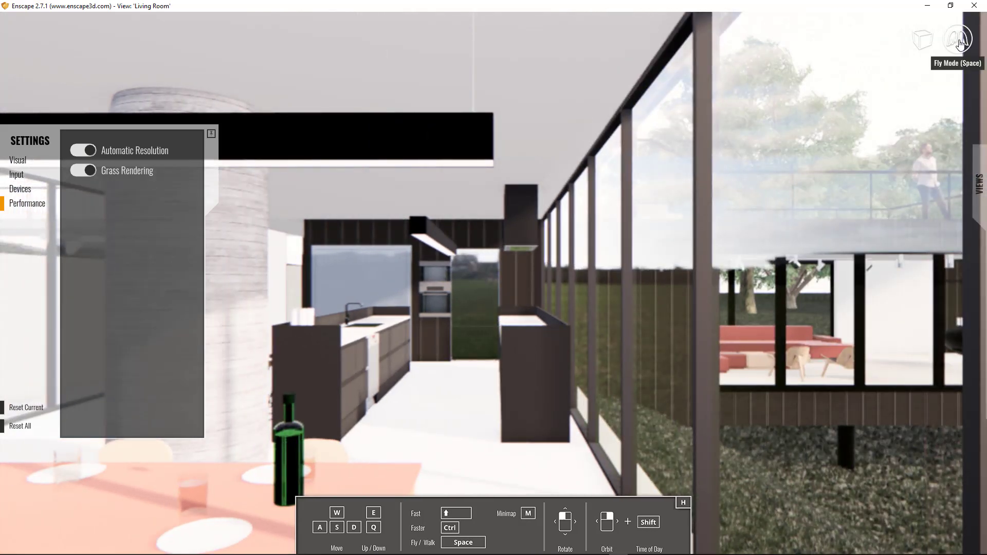
pyautogui.click(960, 43)
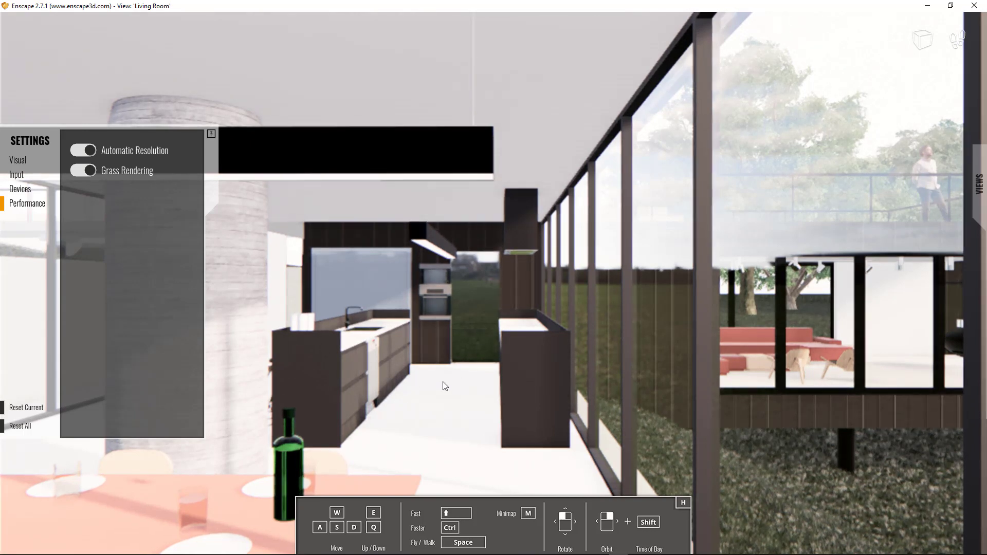
pyautogui.scroll(3, 444, 386)
pyautogui.scroll(-3, 445, 386)
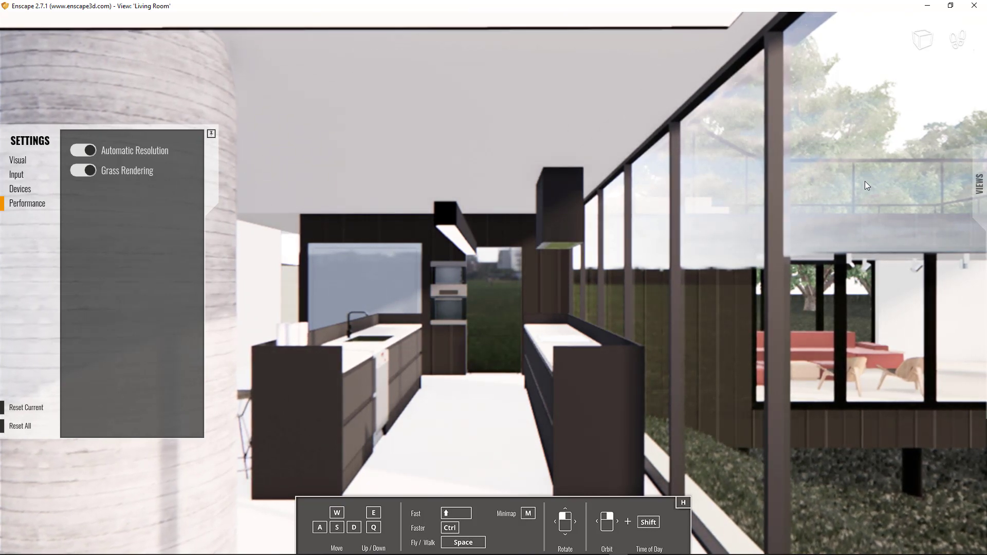
pyautogui.click(958, 47)
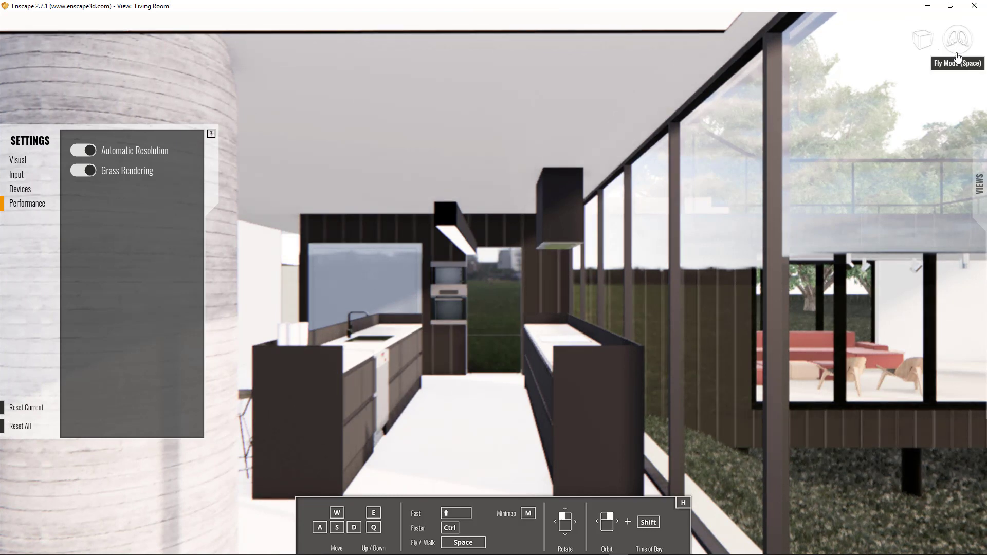
pyautogui.press('w')
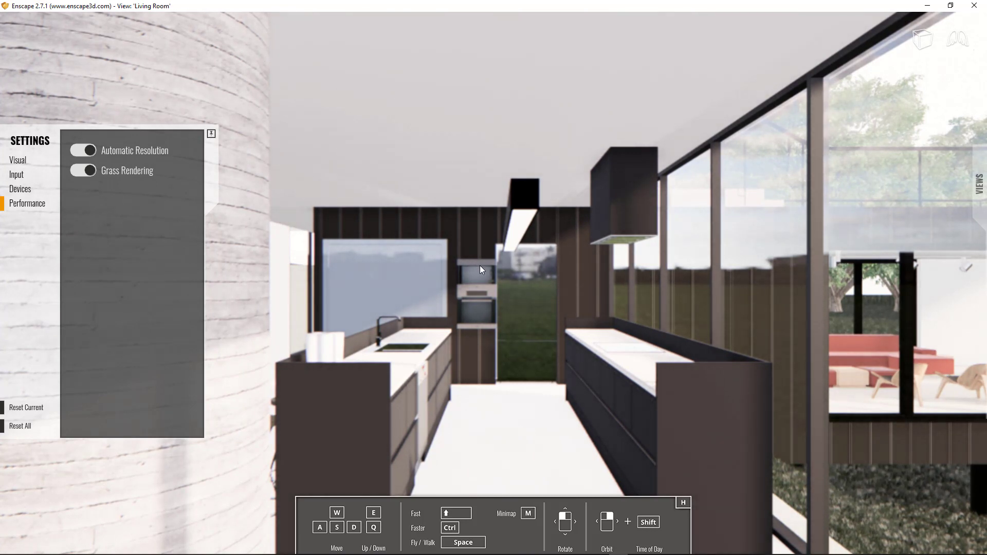
pyautogui.moveTo(494, 265); pyautogui.dragTo(742, 89)
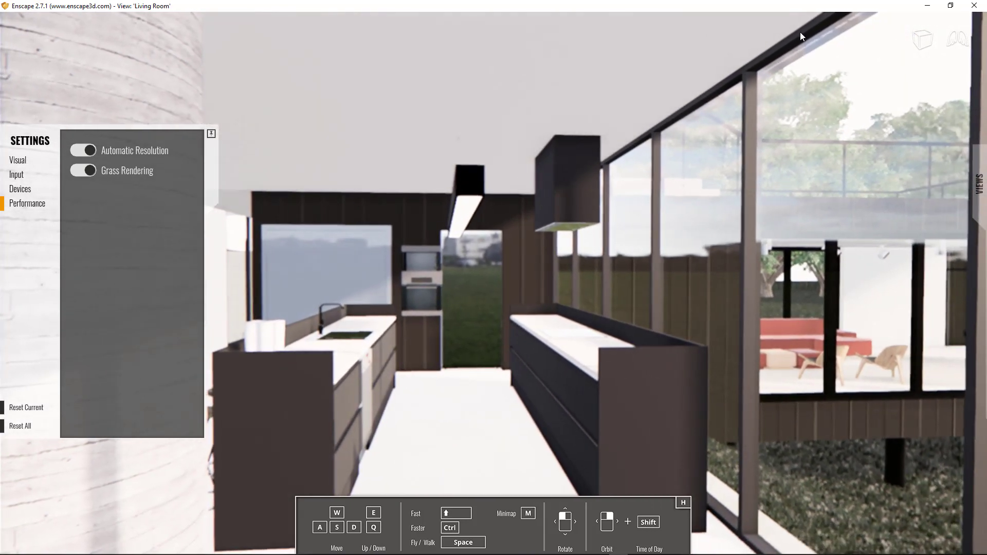
# Open the From Yard view and switch its projection from perspective to orthographic.
pyautogui.click(922, 46)
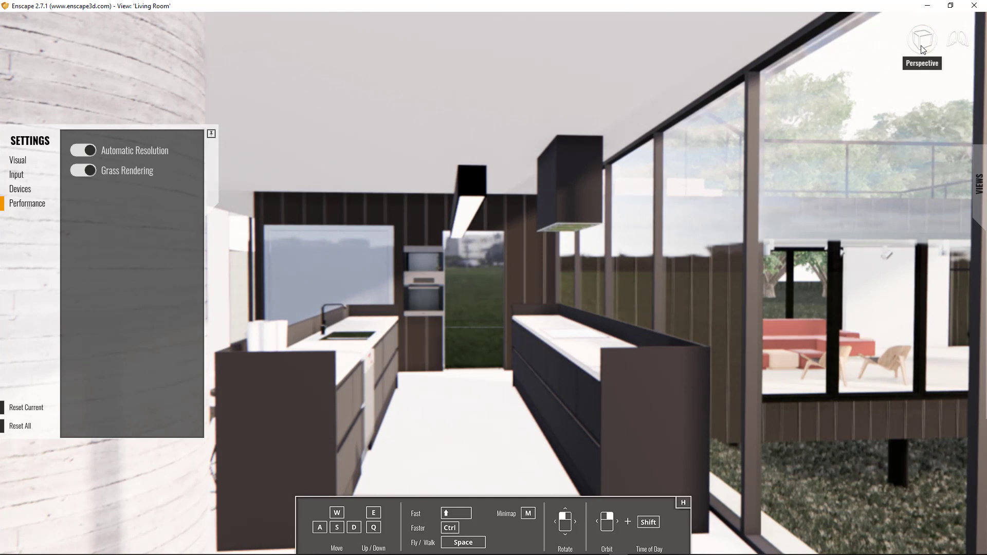
pyautogui.click(944, 254)
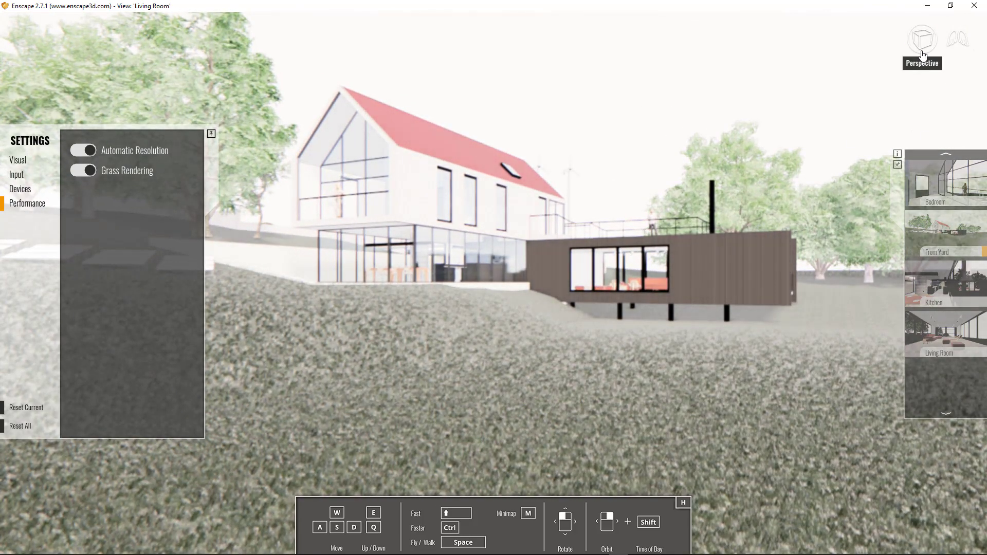
pyautogui.moveTo(923, 53)
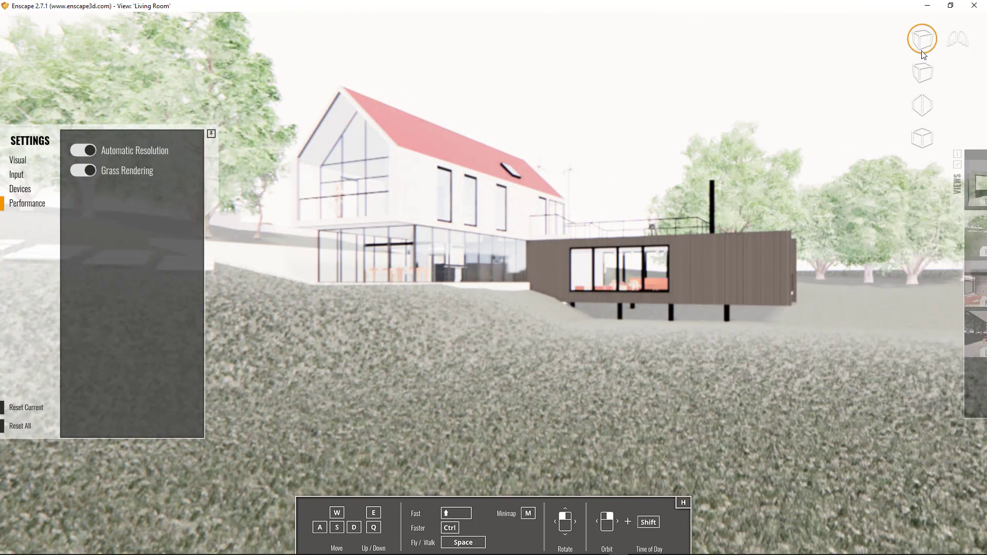
pyautogui.click(922, 112)
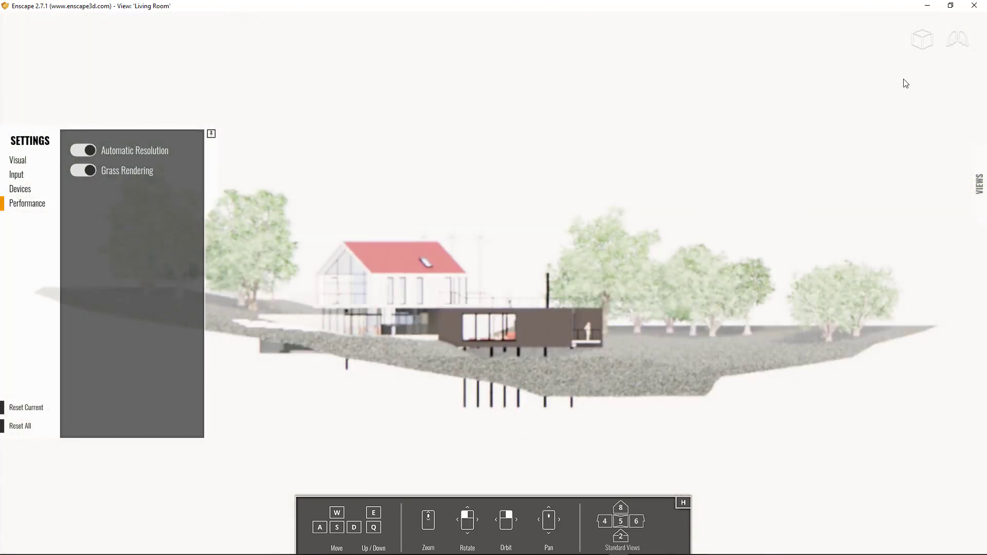
# Pan, orbit and zoom around the house in orthographic projection and try out the standard side views.
pyautogui.moveTo(520, 293); pyautogui.dragTo(522, 297, button='middle')
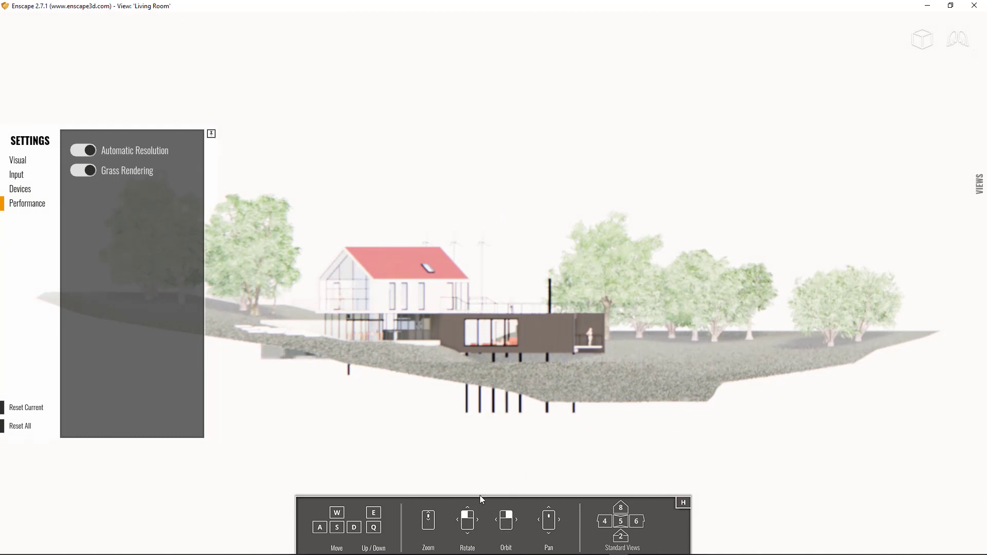
pyautogui.moveTo(519, 341); pyautogui.dragTo(389, 237, button='right')
pyautogui.scroll(5, 390, 238)
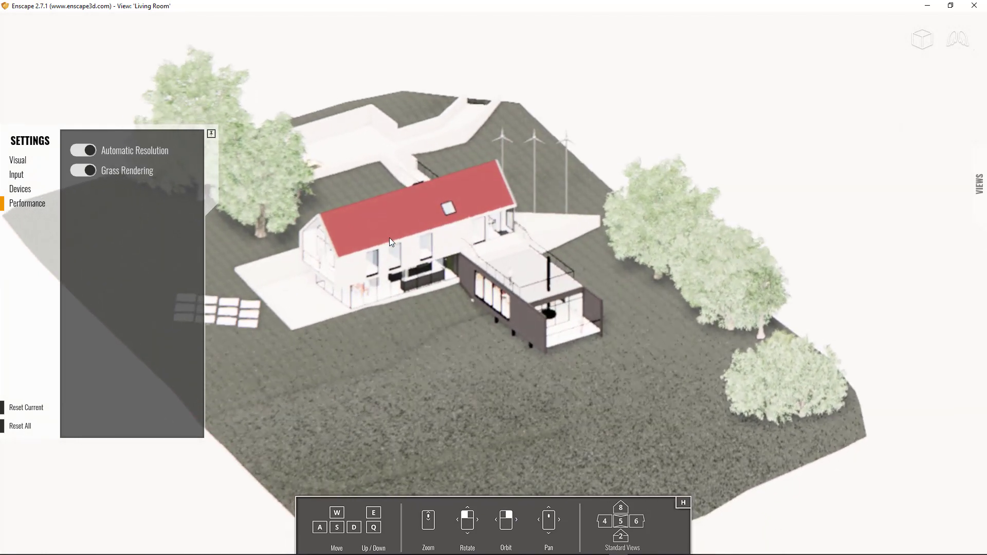
pyautogui.scroll(2, 395, 233)
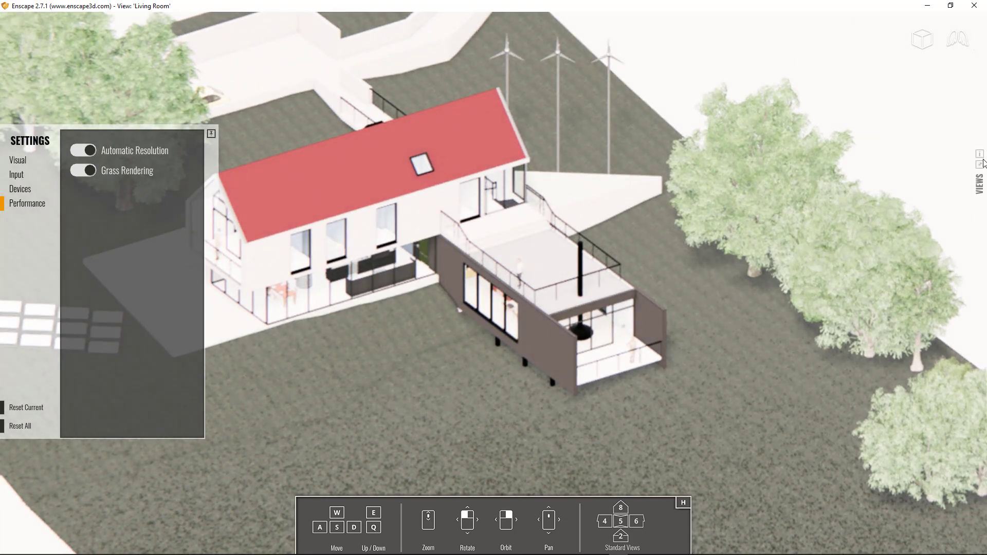
pyautogui.click(980, 165)
pyautogui.press('KP_2')
pyautogui.press('KP_4')
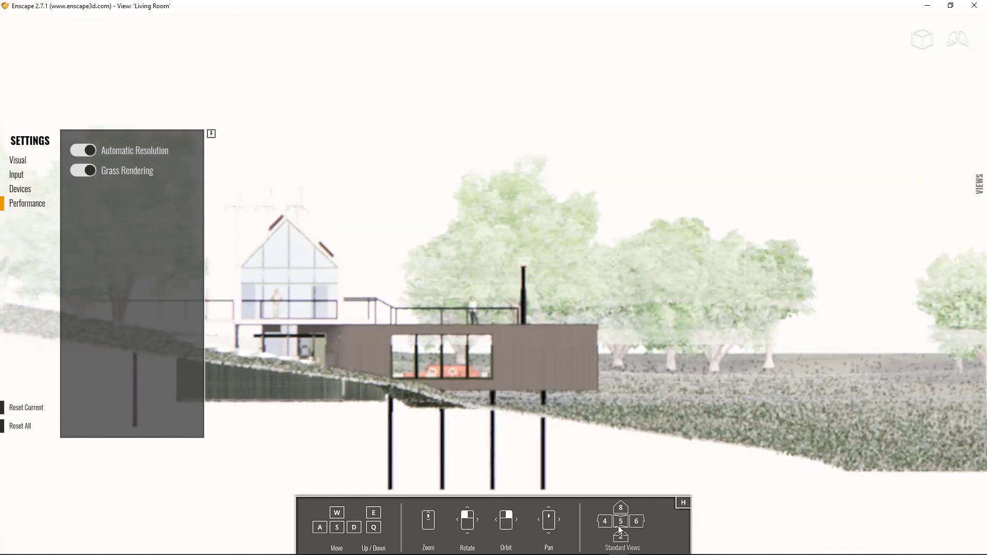
pyautogui.scroll(2, 347, 353)
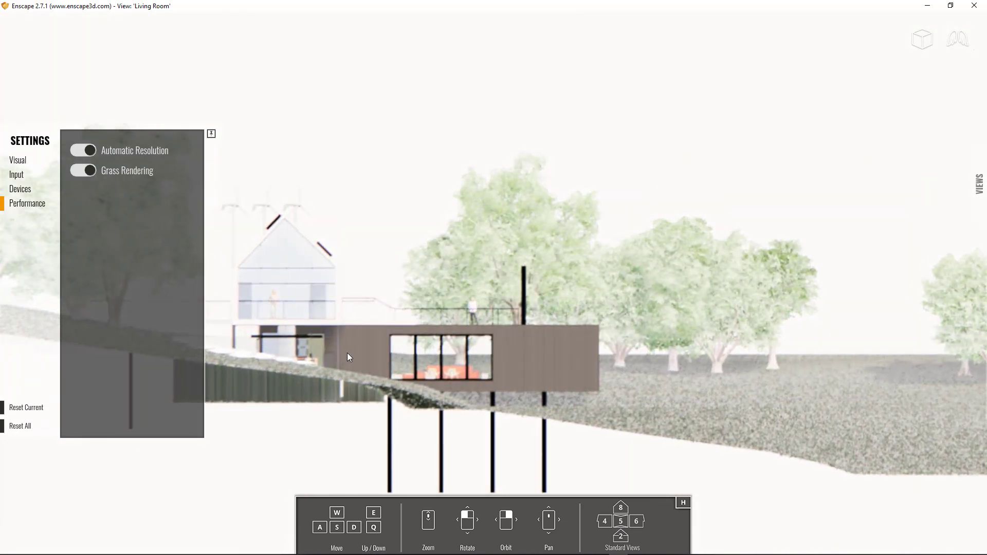
# Lower the exposure brightness in the visual settings.
pyautogui.click(20, 161)
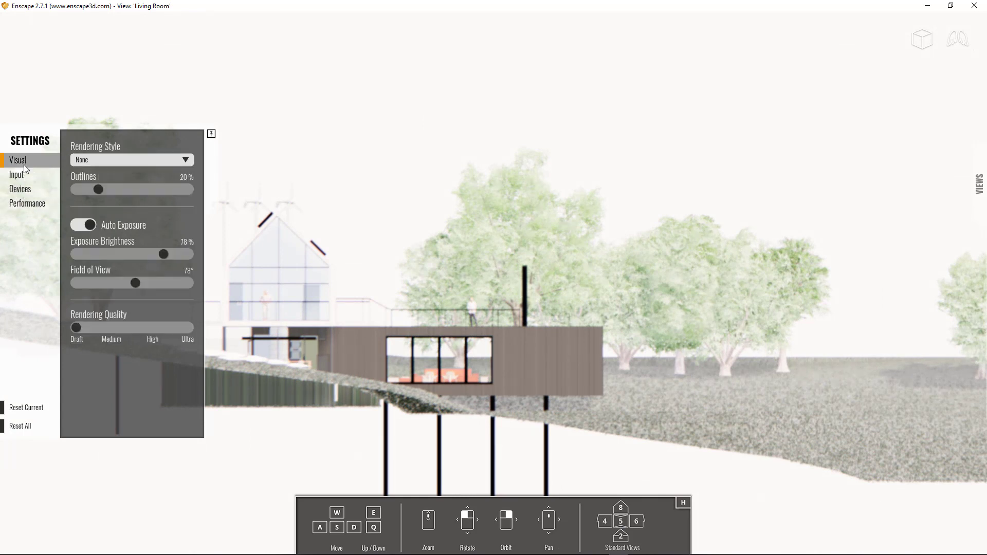
pyautogui.moveTo(159, 254); pyautogui.dragTo(103, 256)
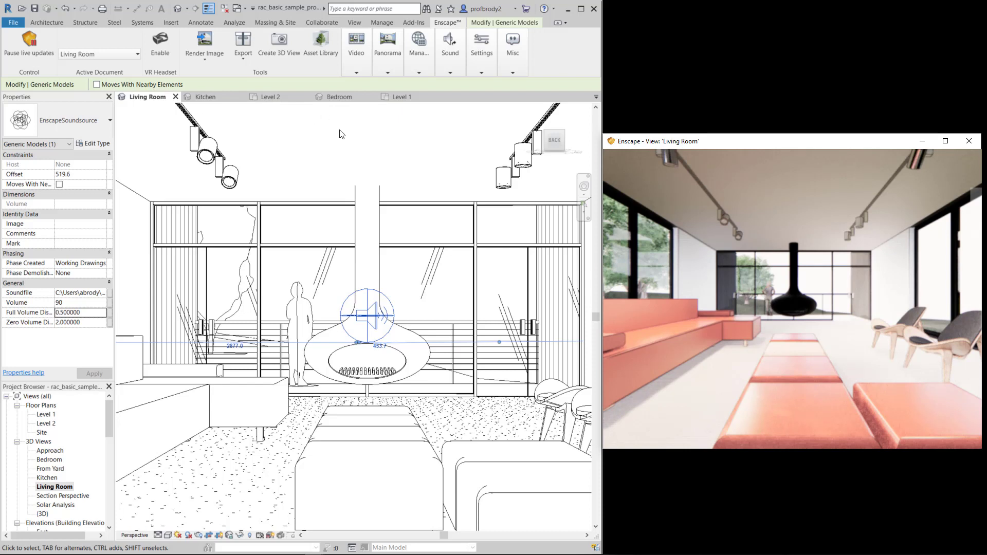
# In Revit, export the project from Enscape as a web standalone.
pyautogui.click(245, 61)
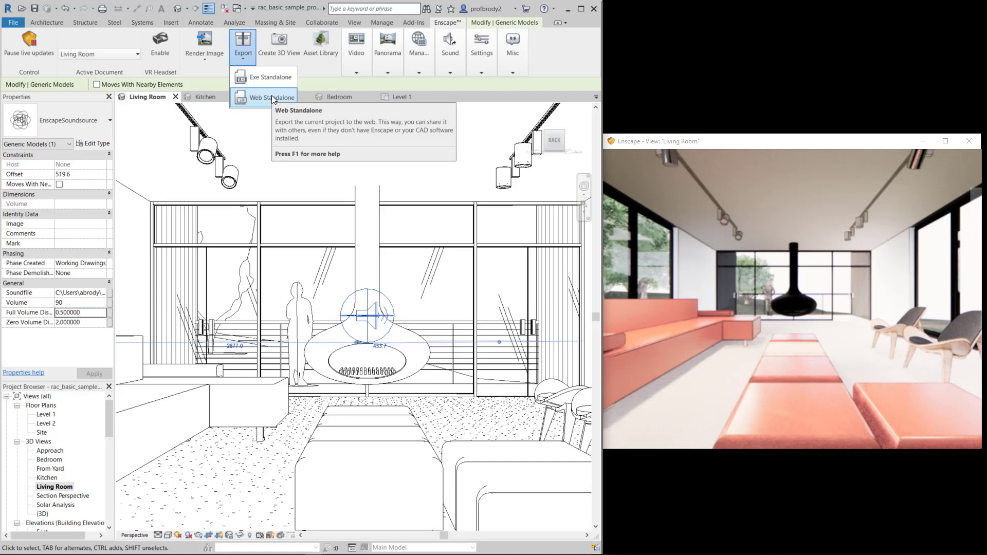
pyautogui.click(272, 98)
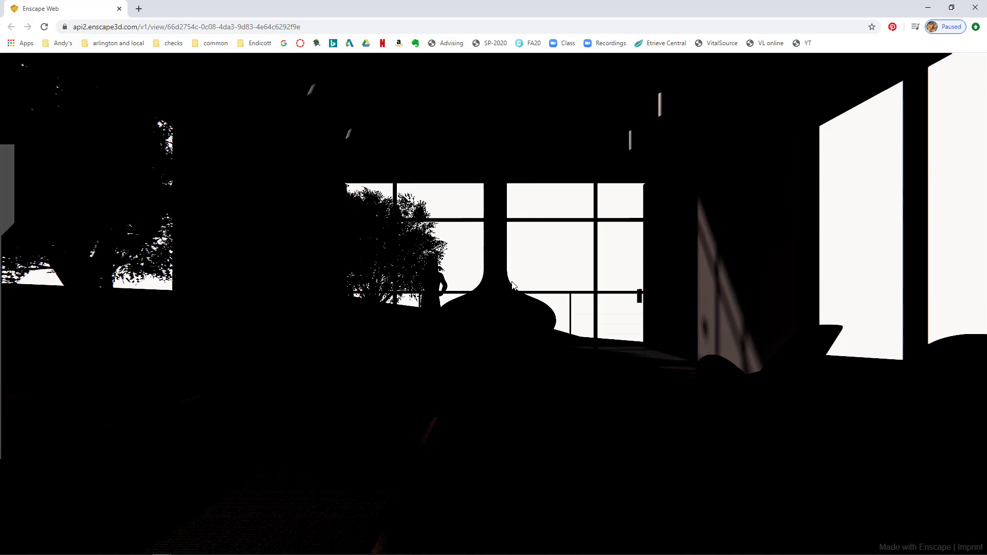
# Look around the living room in the exported web standalone in the browser.
pyautogui.moveTo(617, 442); pyautogui.dragTo(575, 369)
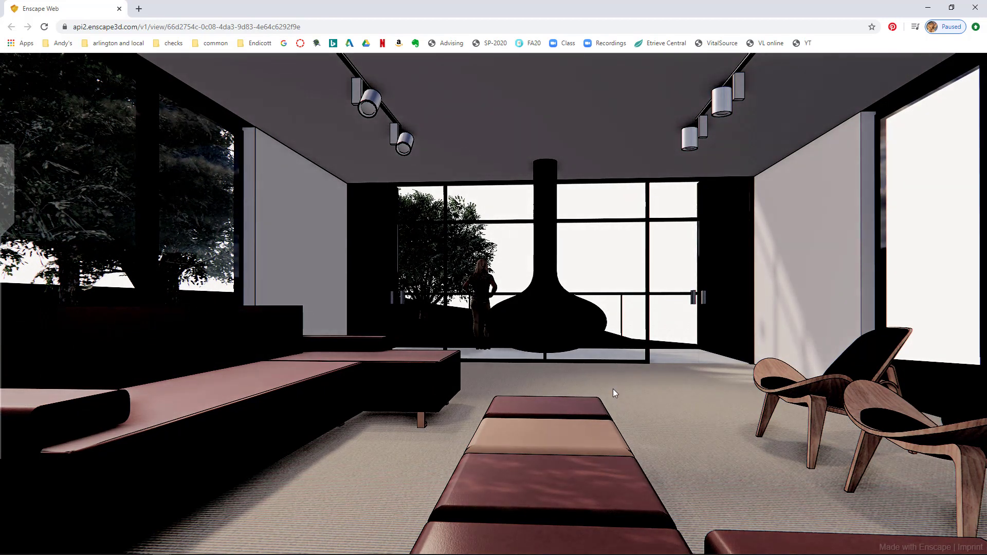
pyautogui.moveTo(609, 394)
pyautogui.mouseDown()
pyautogui.moveTo(596, 365)
pyautogui.moveTo(606, 407)
pyautogui.mouseUp()
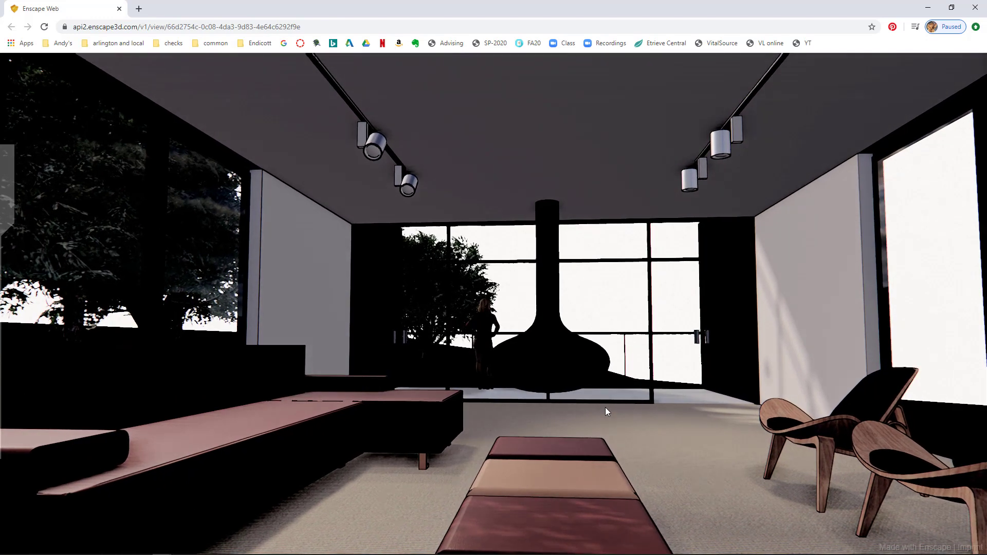
pyautogui.moveTo(598, 405); pyautogui.dragTo(535, 407)
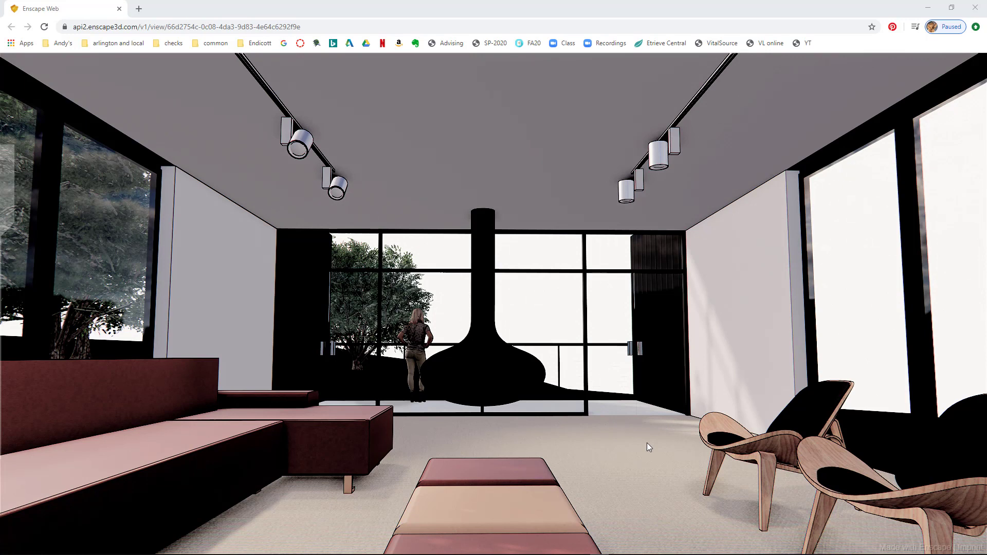
# Show the minimap in the web standalone and hide it again.
pyautogui.moveTo(642, 463)
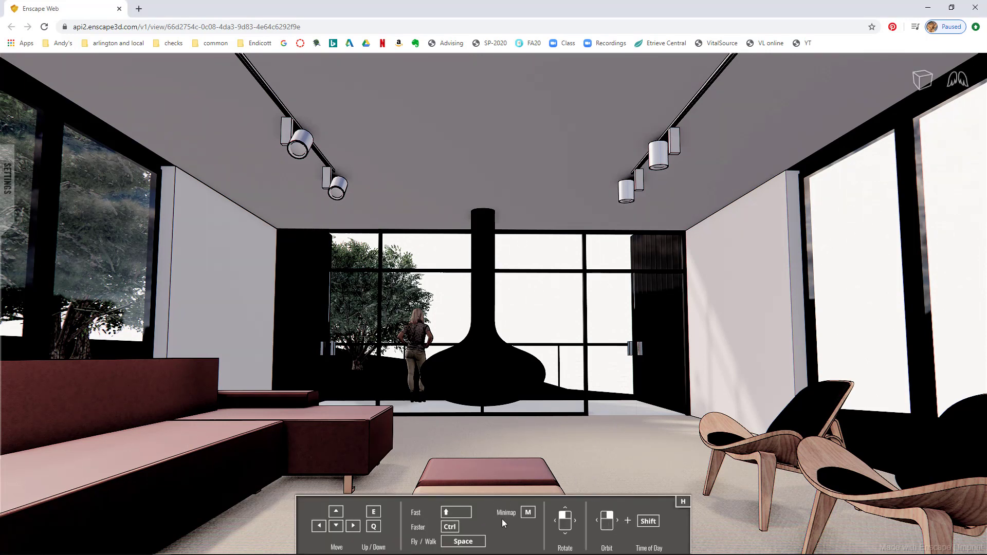
pyautogui.click(532, 517)
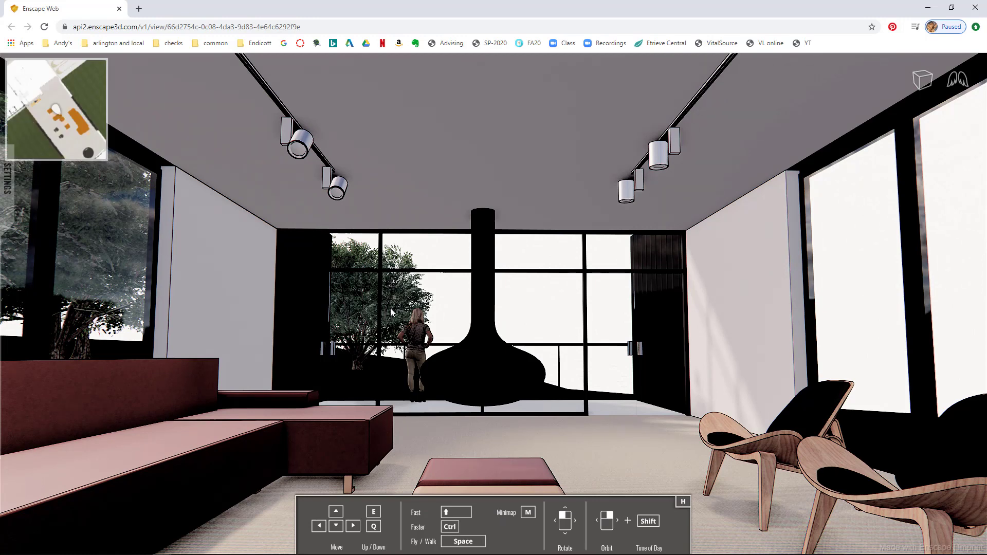
pyautogui.press('m')
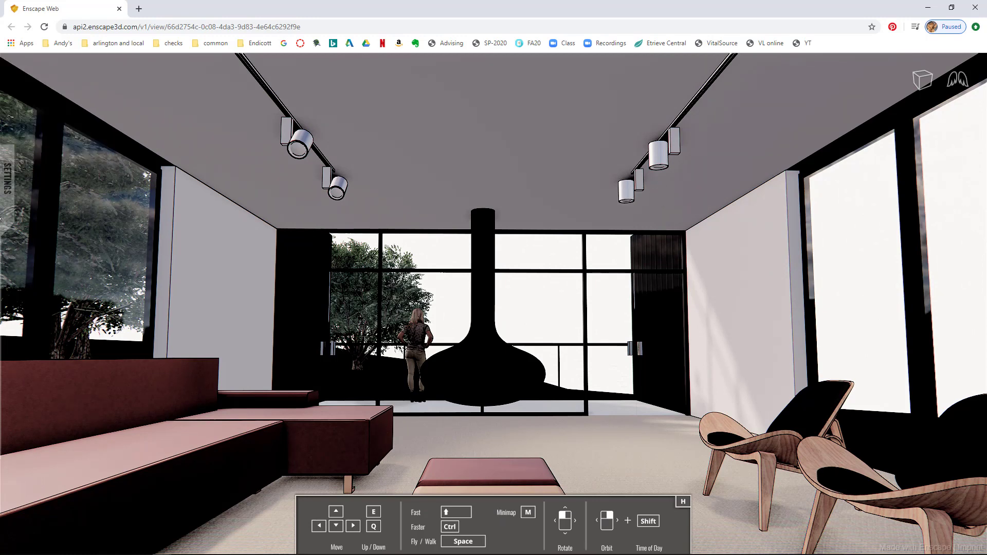
# Pin the web standalone's visual settings open and review the available rendering styles without changing the current one.
pyautogui.click(9, 190)
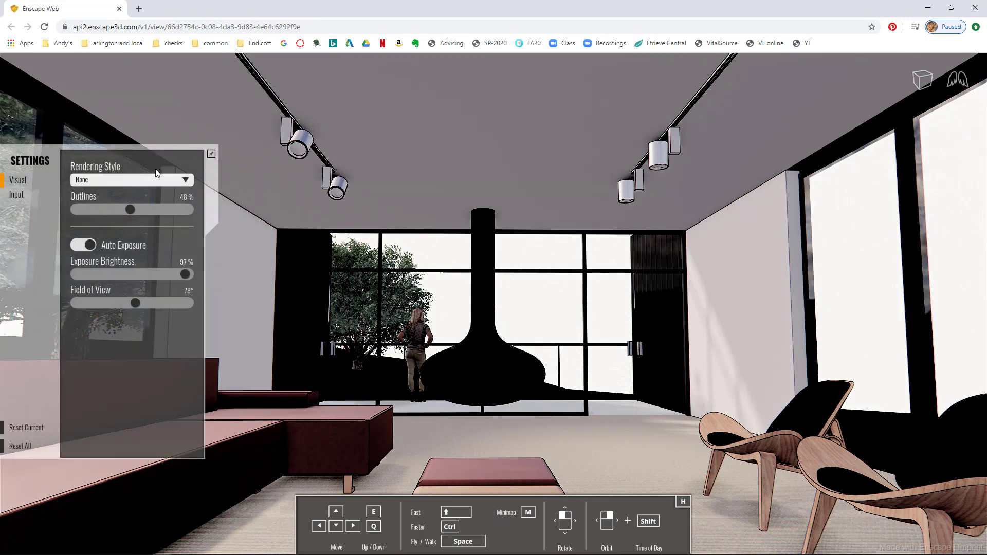
pyautogui.click(212, 154)
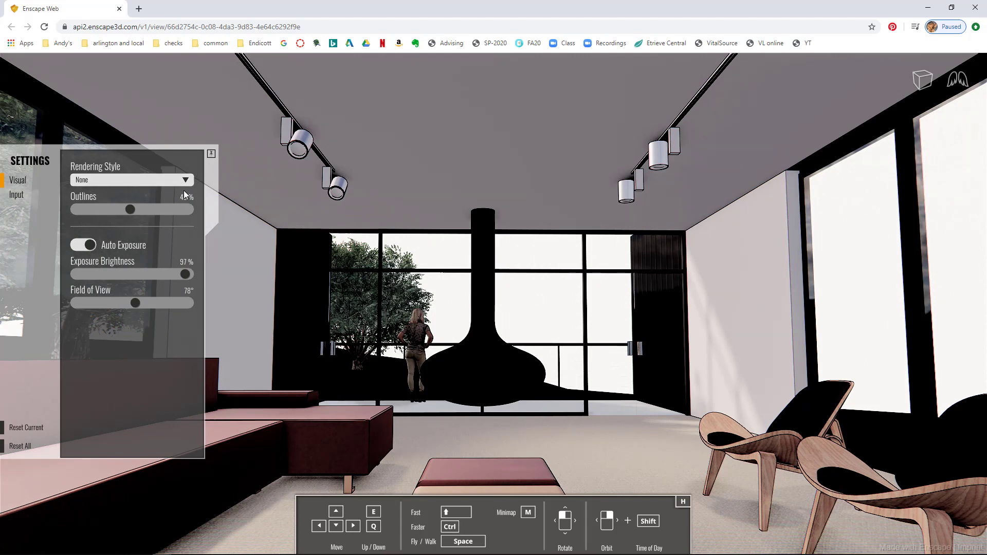
pyautogui.click(181, 182)
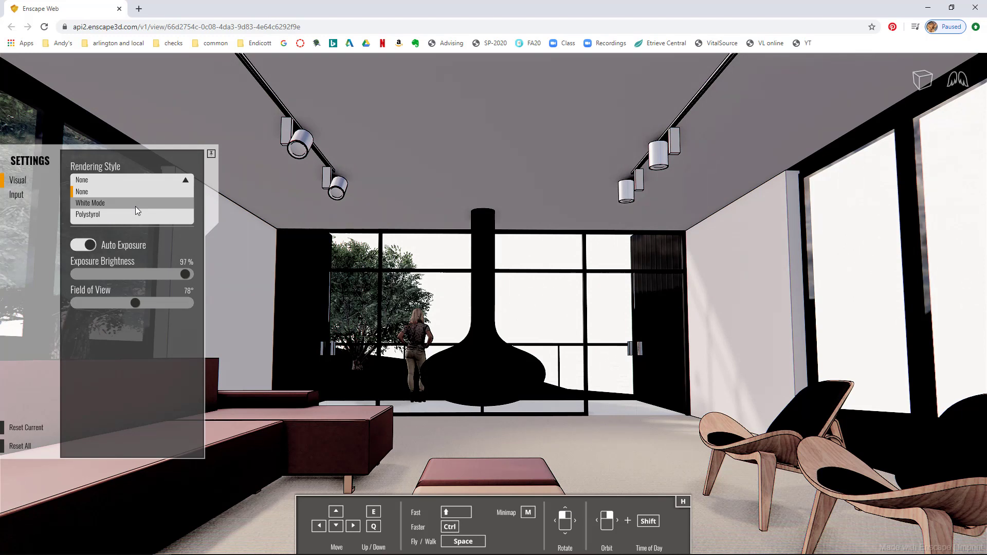
pyautogui.click(172, 155)
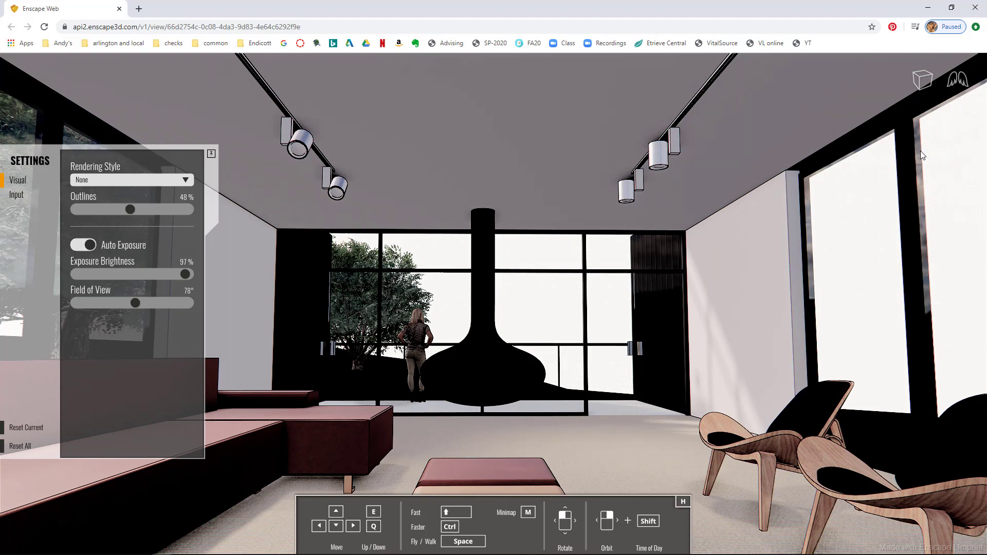
# Select the web standalone's link in the browser.
pyautogui.moveTo(922, 81)
pyautogui.click(253, 28)
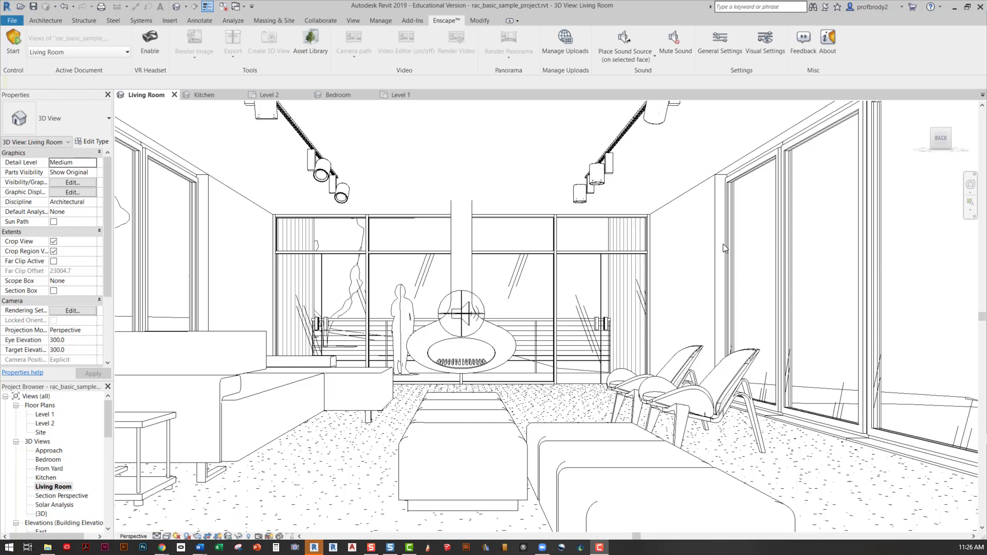
# In Revit, open Enscape's list of project views to review the favorites.
pyautogui.click(128, 53)
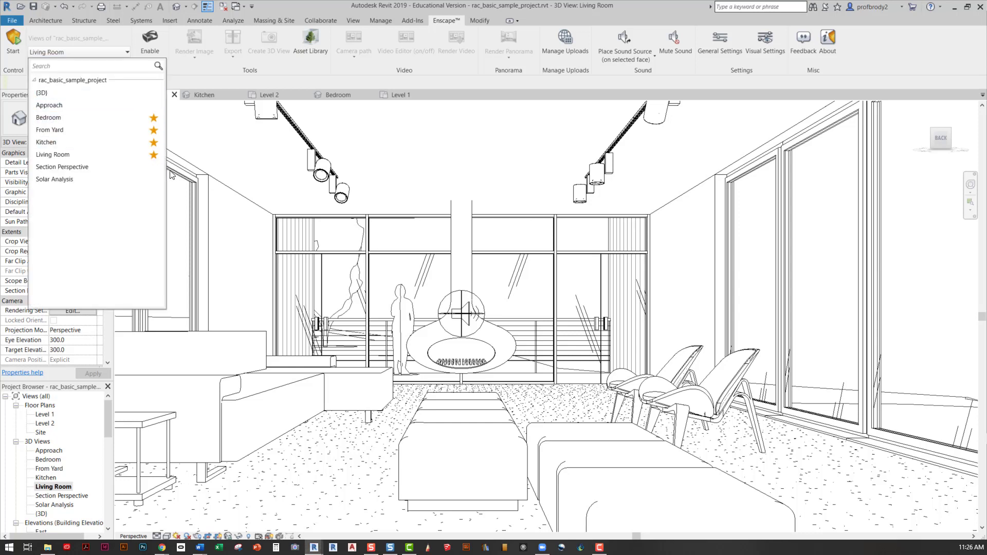